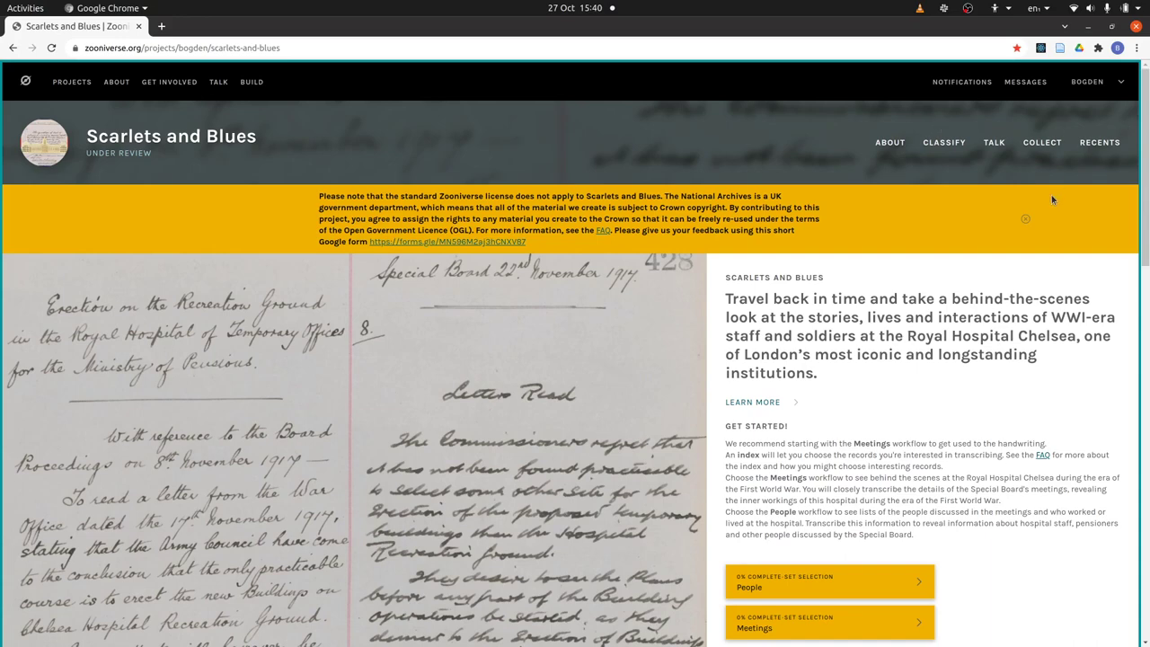
Step: Dismiss the Crown copyright licence notice and start the Meetings workflow
click(1025, 219)
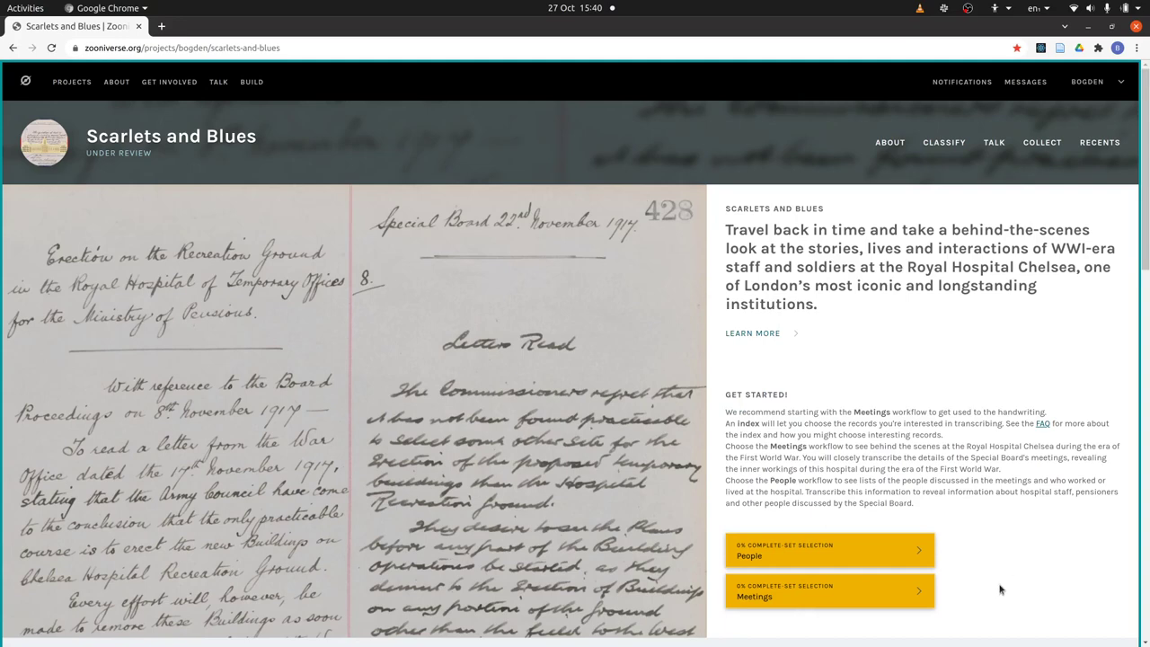
click(844, 593)
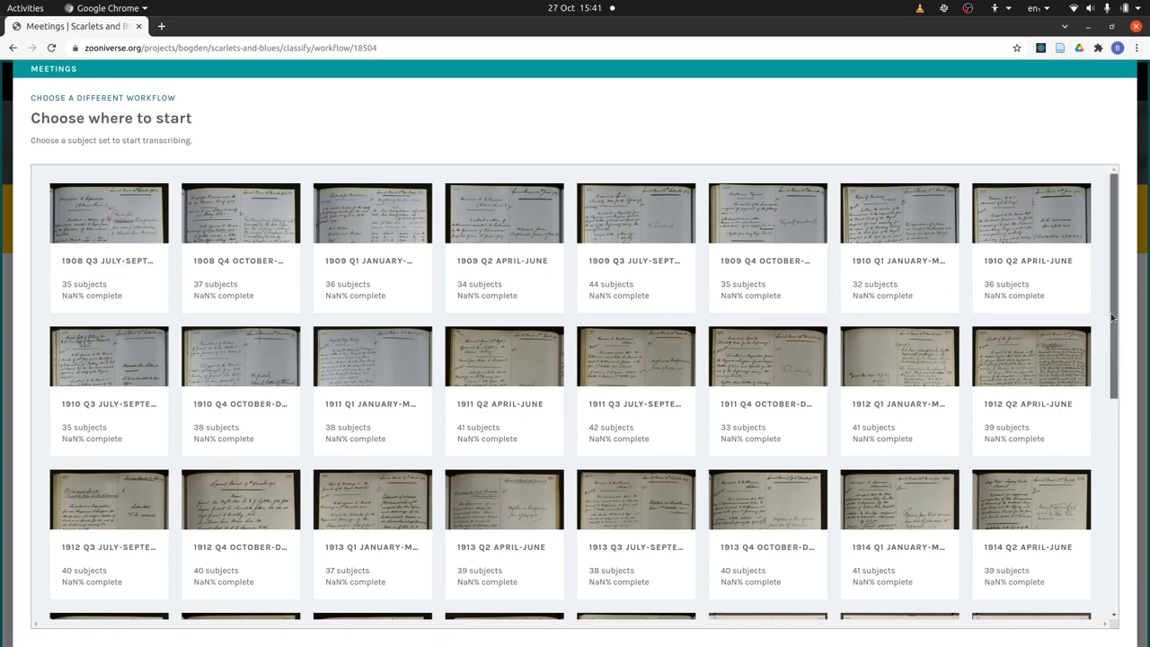
Step: Browse the subject-set grid and pick the 1916 Q3 July-September set
drag(1112, 316, 1116, 544)
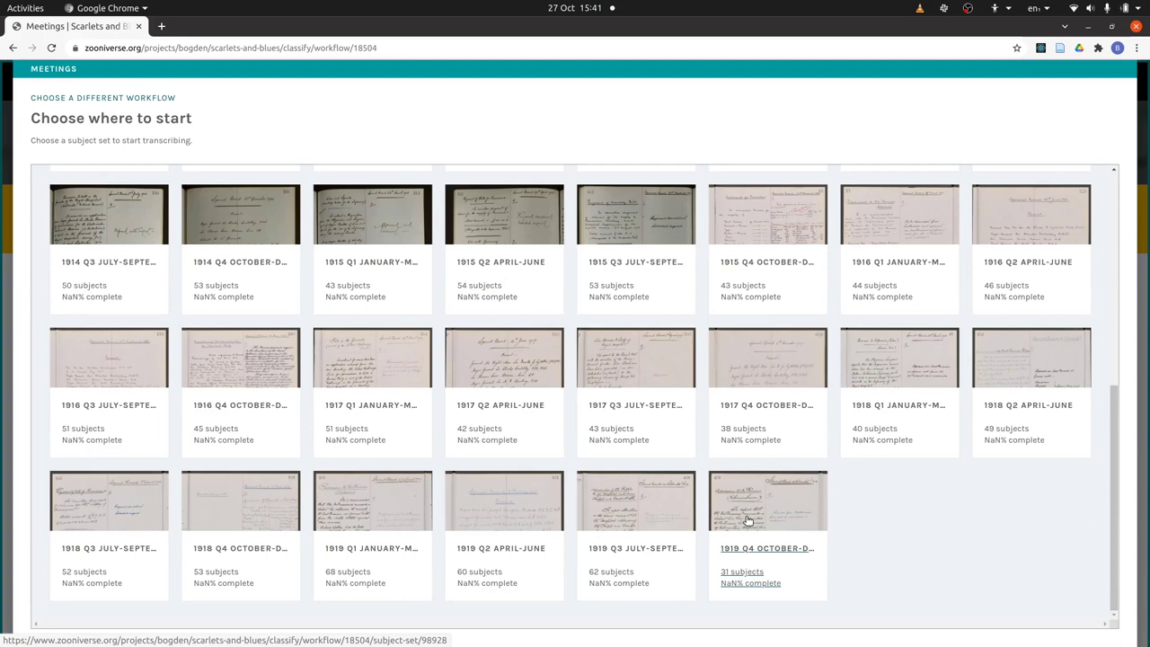
click(1113, 284)
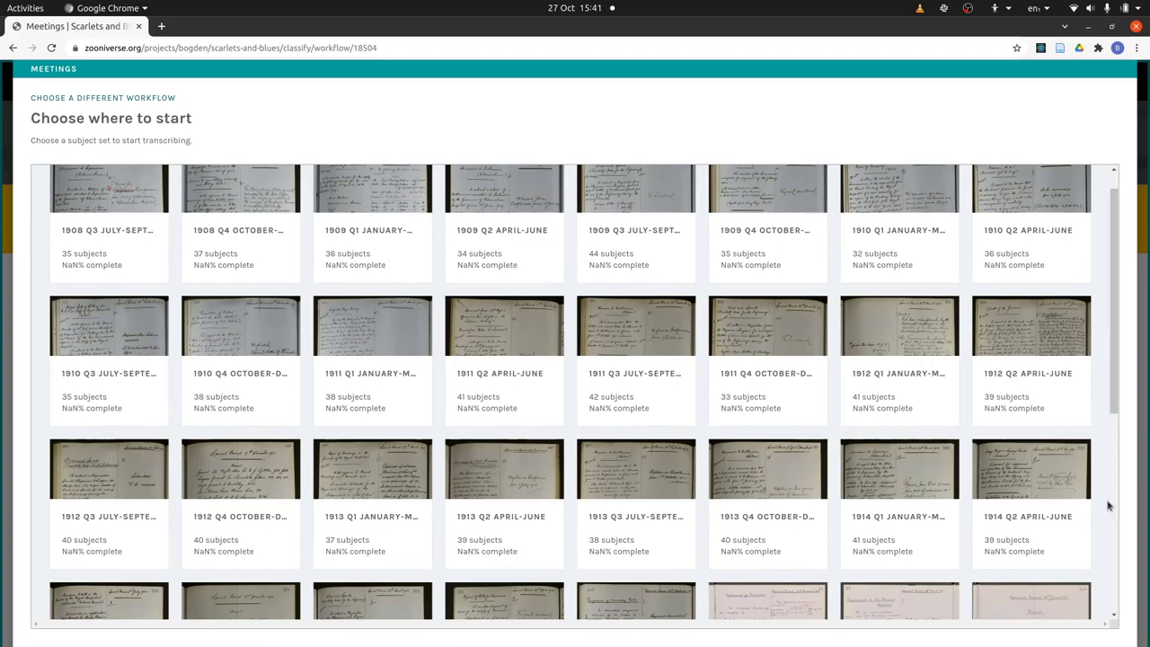
scroll(1069, 451, down, 3)
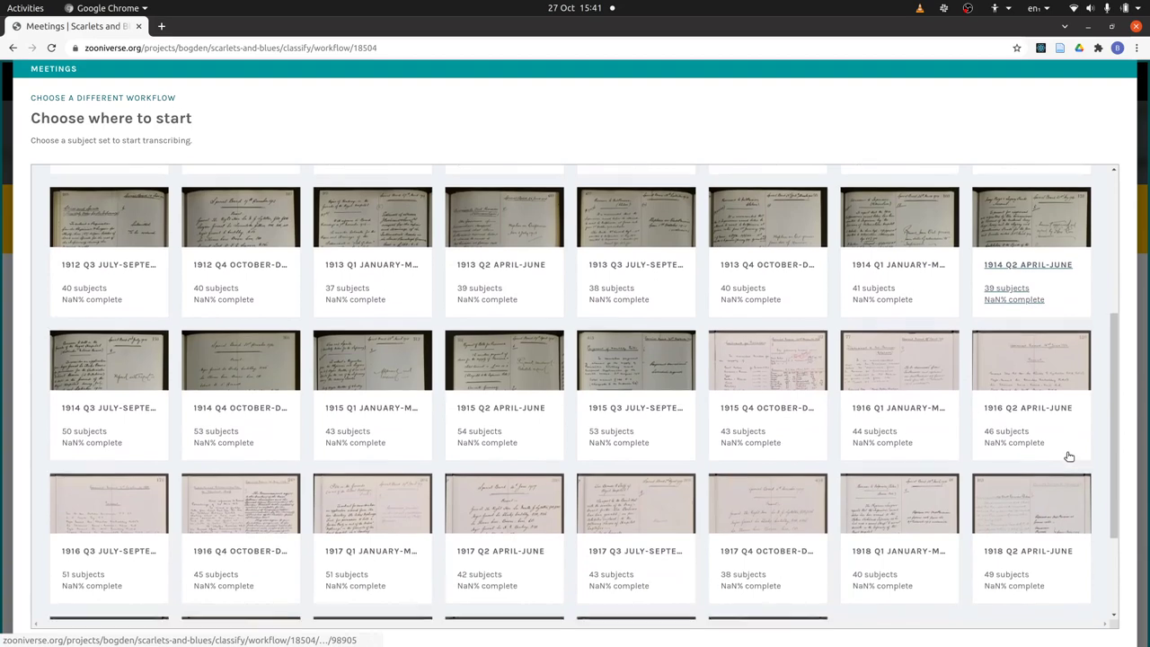
click(109, 545)
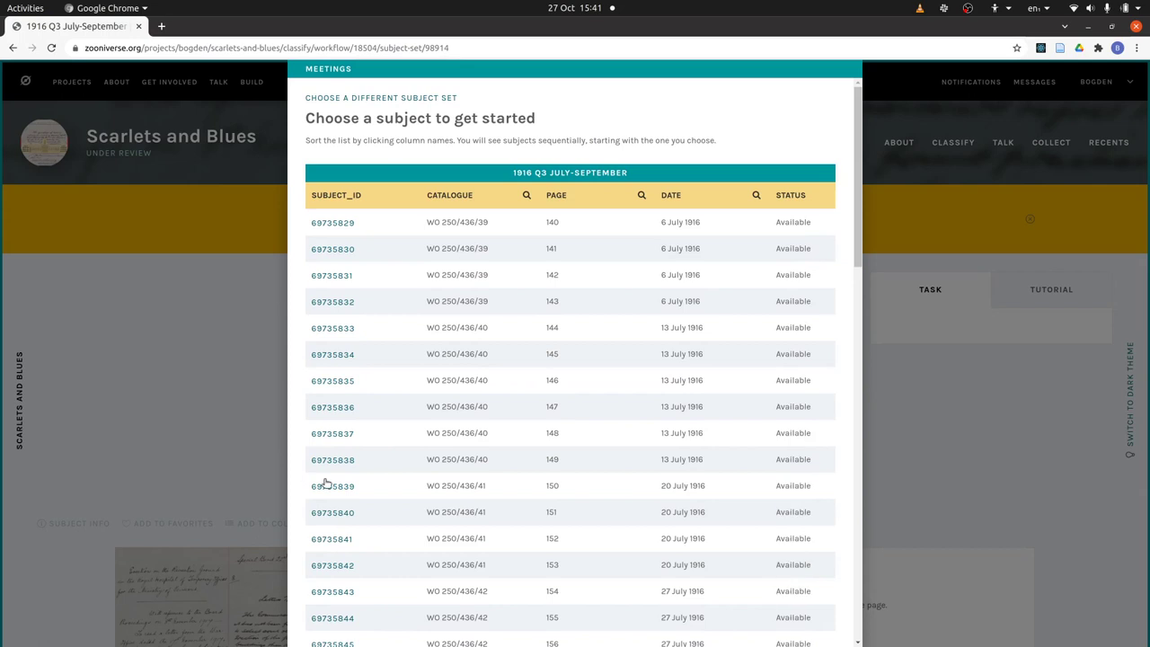
scroll(861, 215, down, 1)
drag(862, 238, 854, 148)
scroll(584, 272, down, 3)
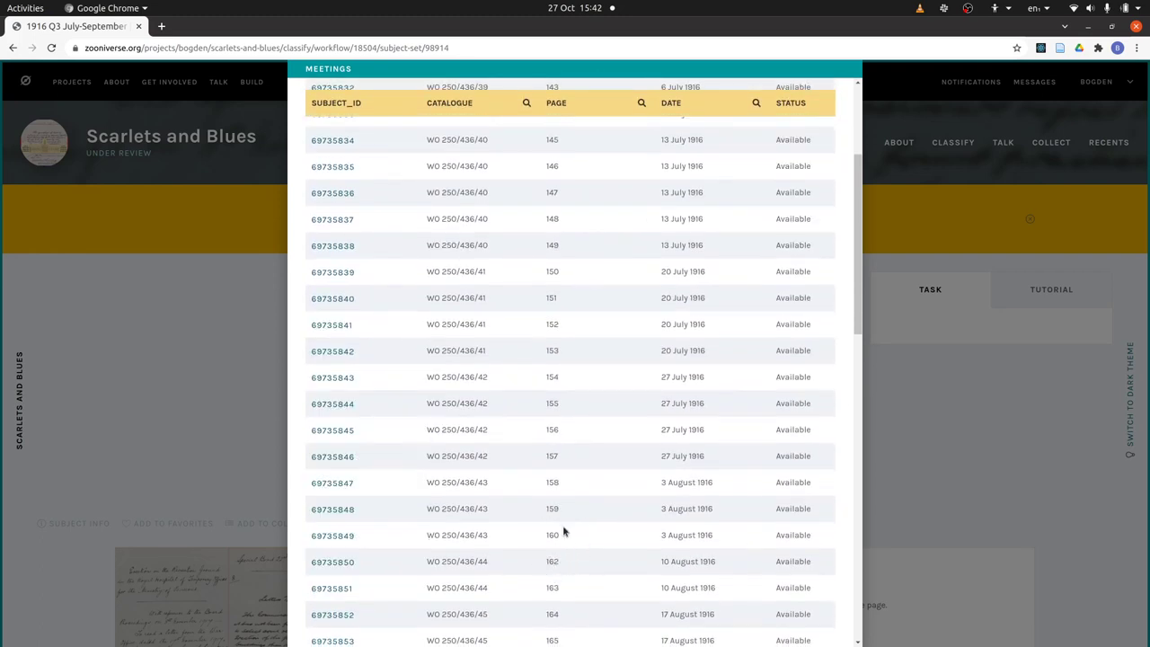
scroll(582, 522, up, 3)
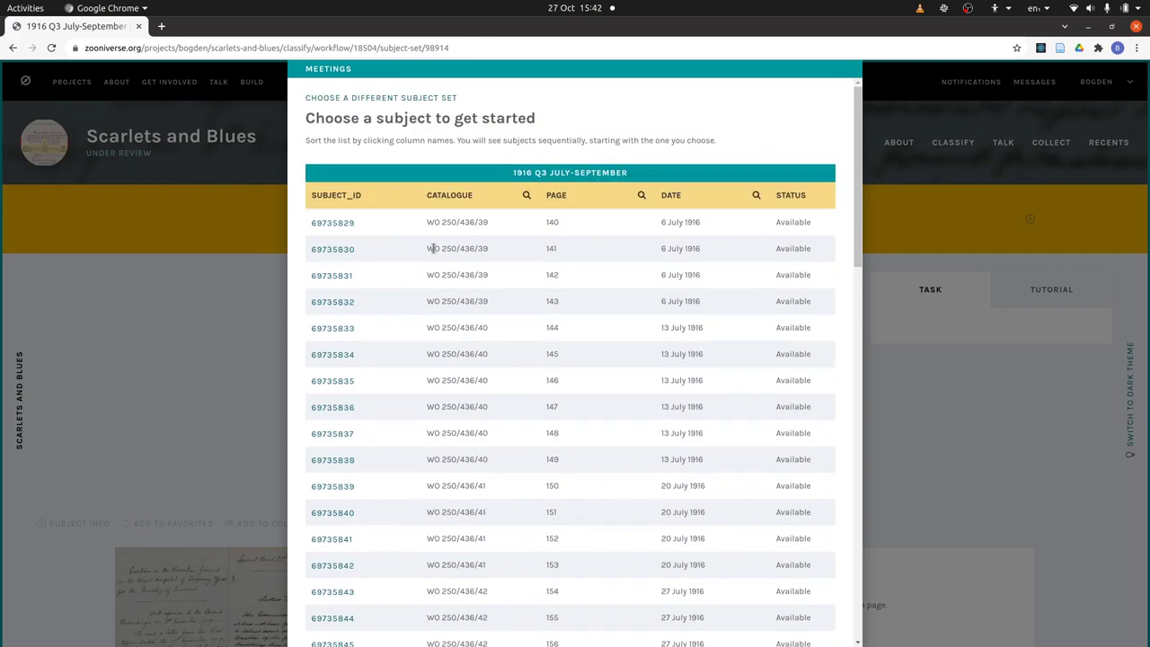
Step: Highlight the first row's catalogue reference, WO 250/4, in the subject table
double_click(551, 223)
click(428, 222)
drag(427, 222, 480, 223)
key(shift+Left)
click(489, 225)
drag(488, 225, 474, 223)
drag(428, 223, 475, 222)
Step: Filter the Date column by 20 and open subject 69735839
click(755, 198)
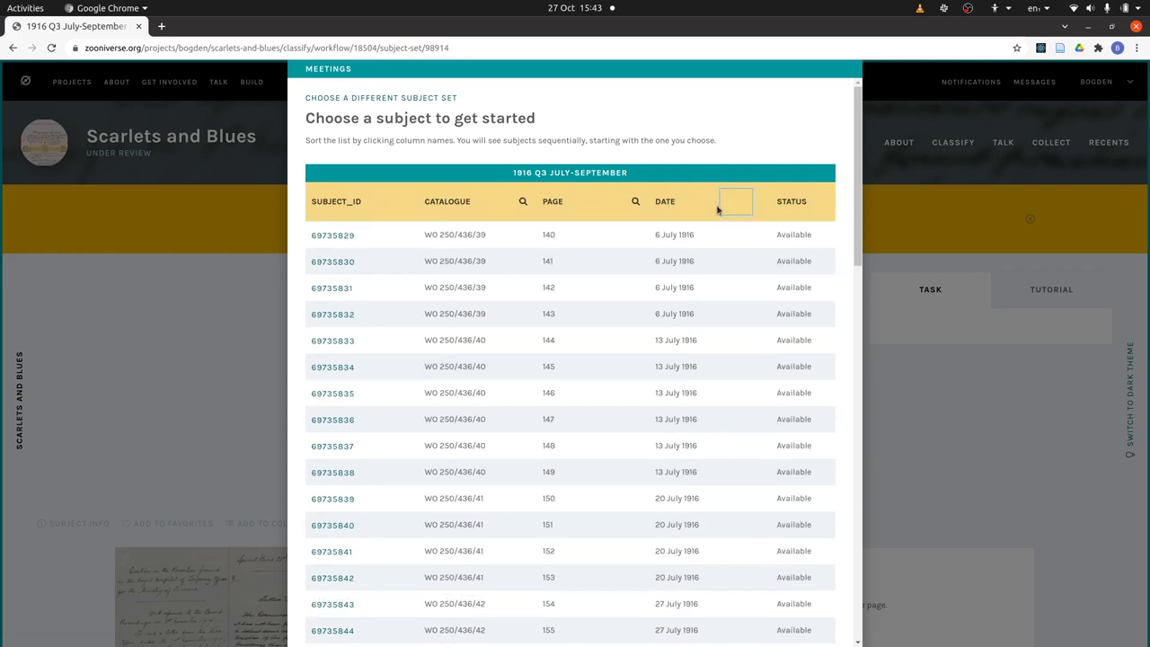
text(20)
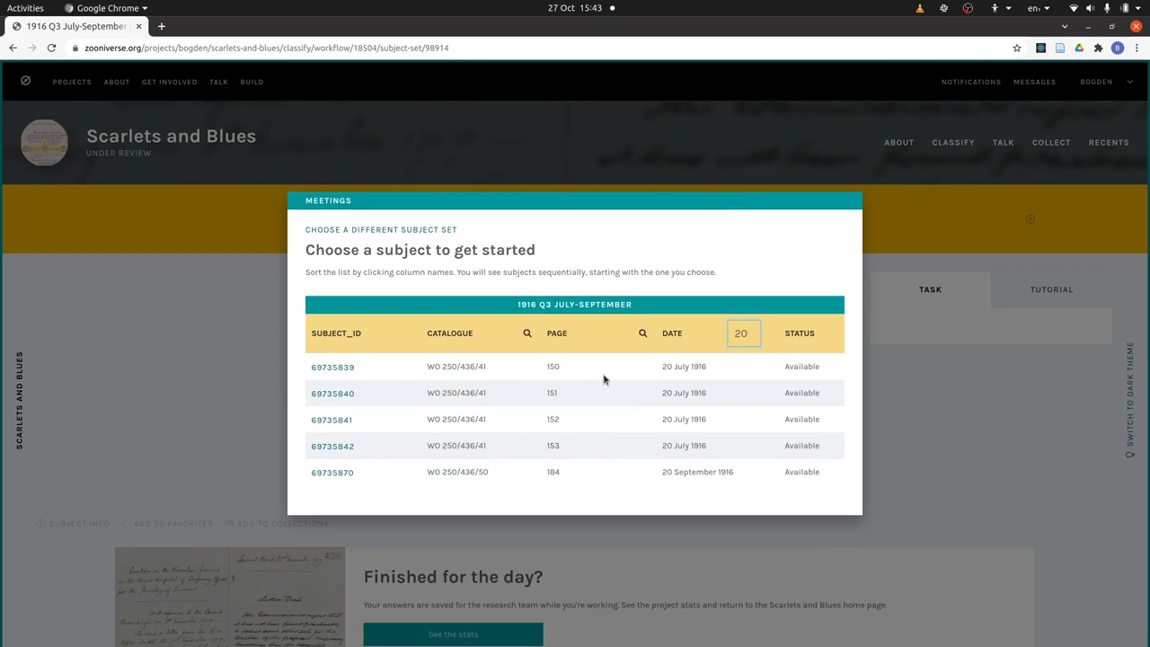
click(344, 368)
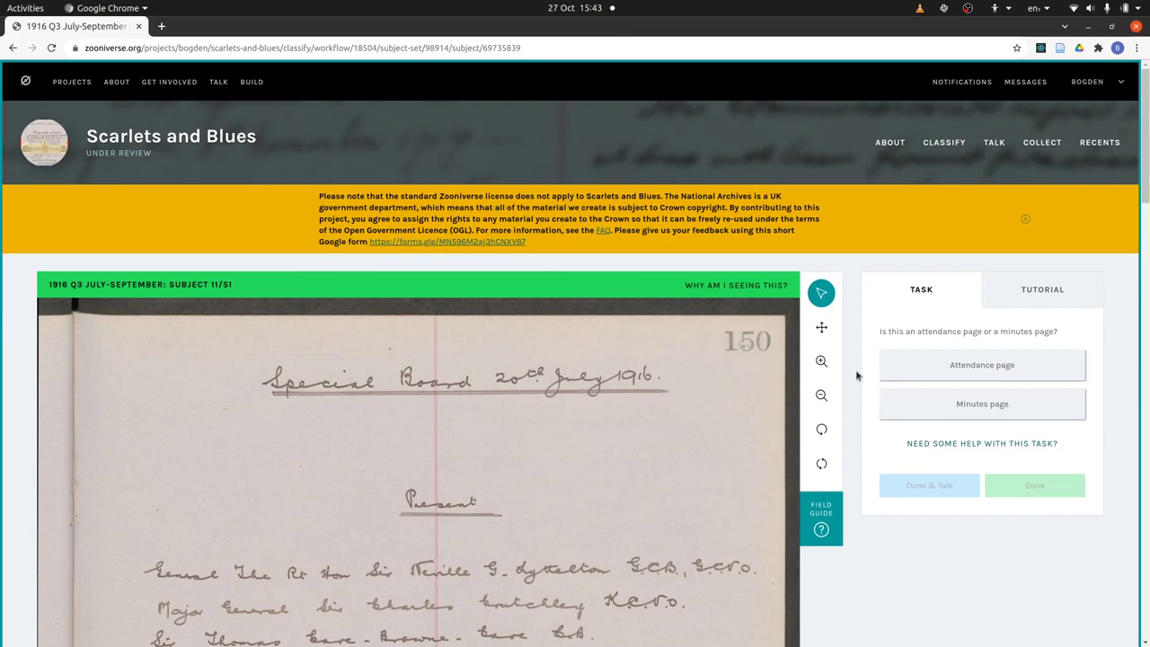
Step: Dismiss the licence notice, read page 150, and mark it as an Attendance page
click(1027, 220)
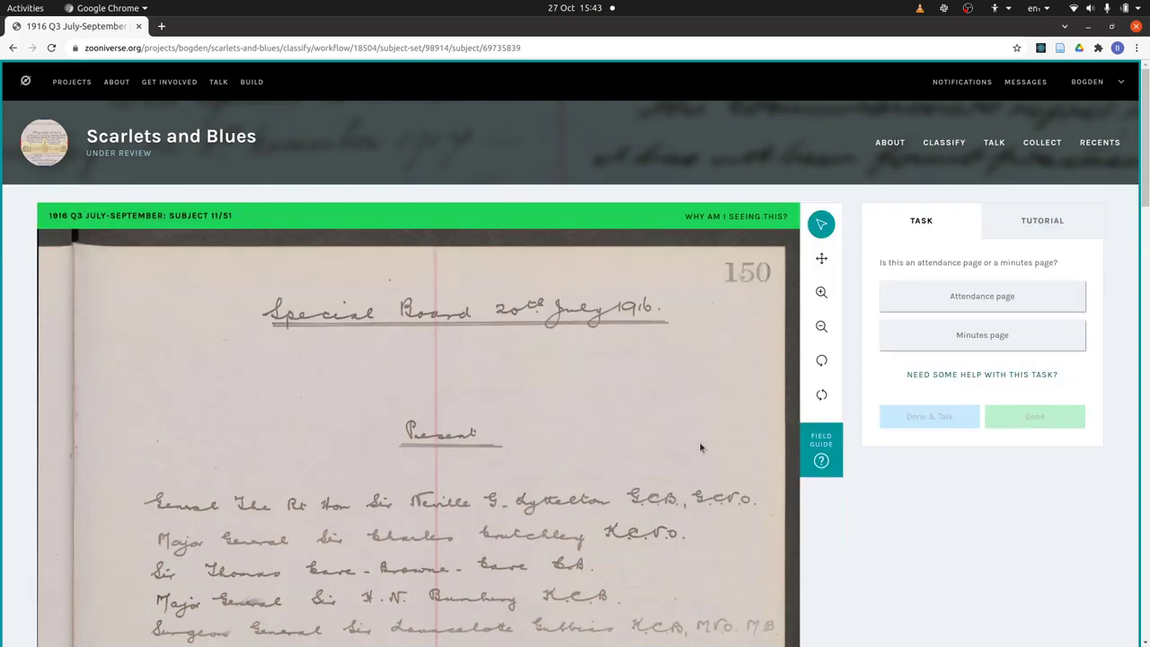
scroll(693, 362, down, 4)
scroll(692, 362, up, 3)
scroll(693, 362, down, 1)
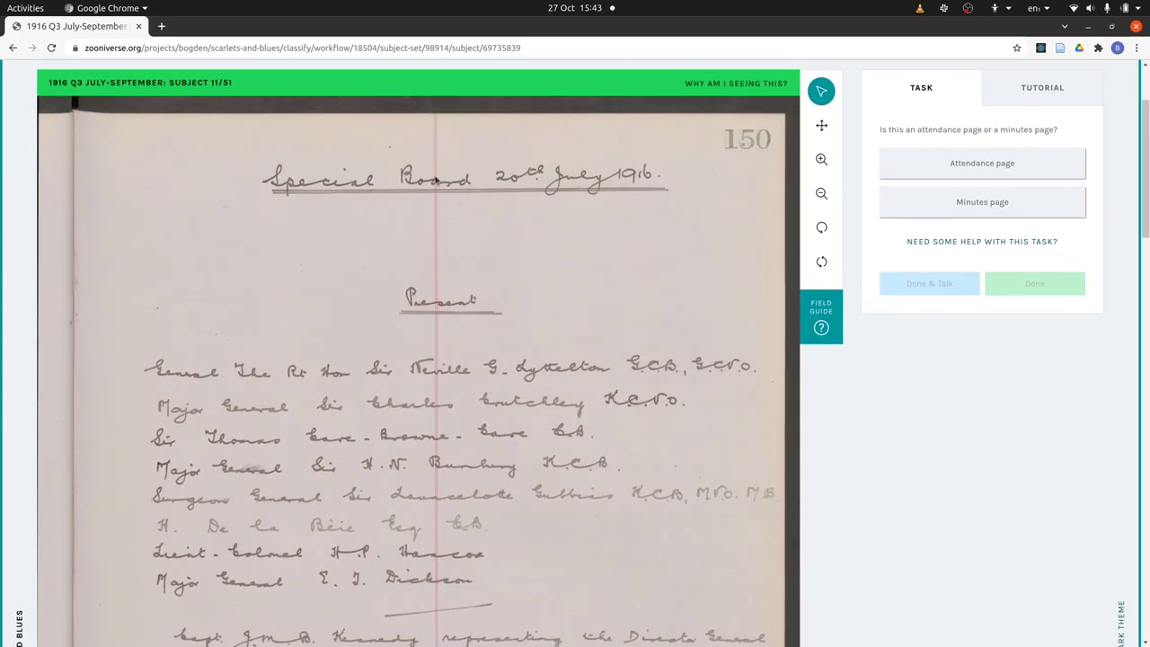
scroll(534, 405, down, 3)
scroll(533, 403, down, 5)
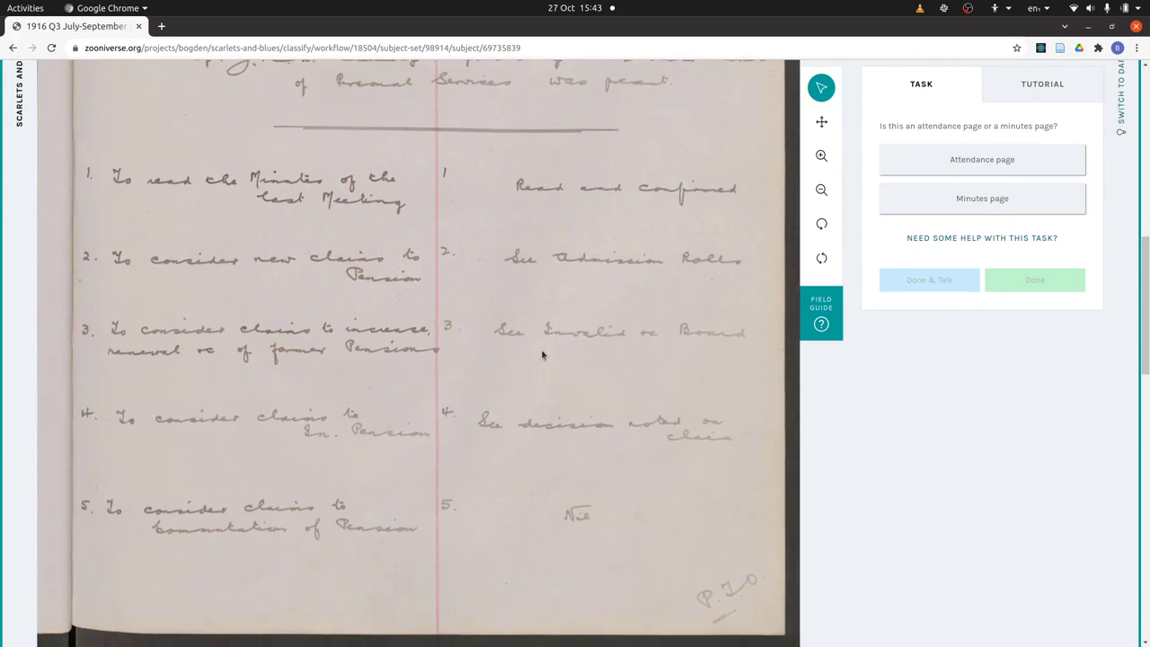
scroll(592, 339, up, 5)
scroll(592, 339, up, 3)
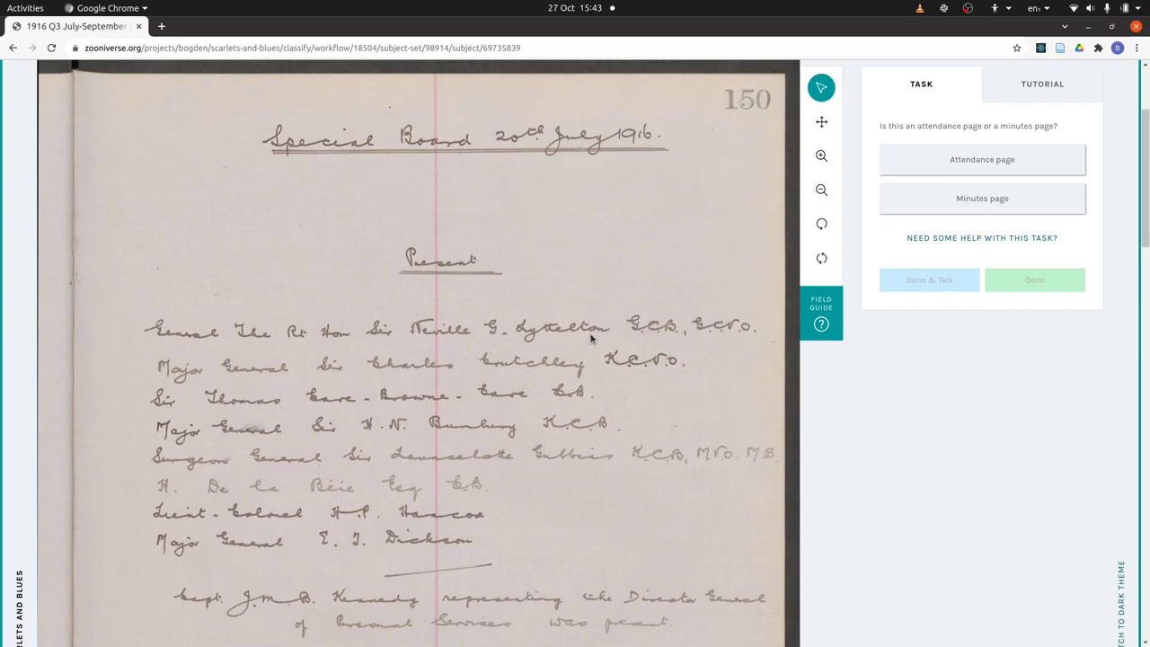
click(1033, 159)
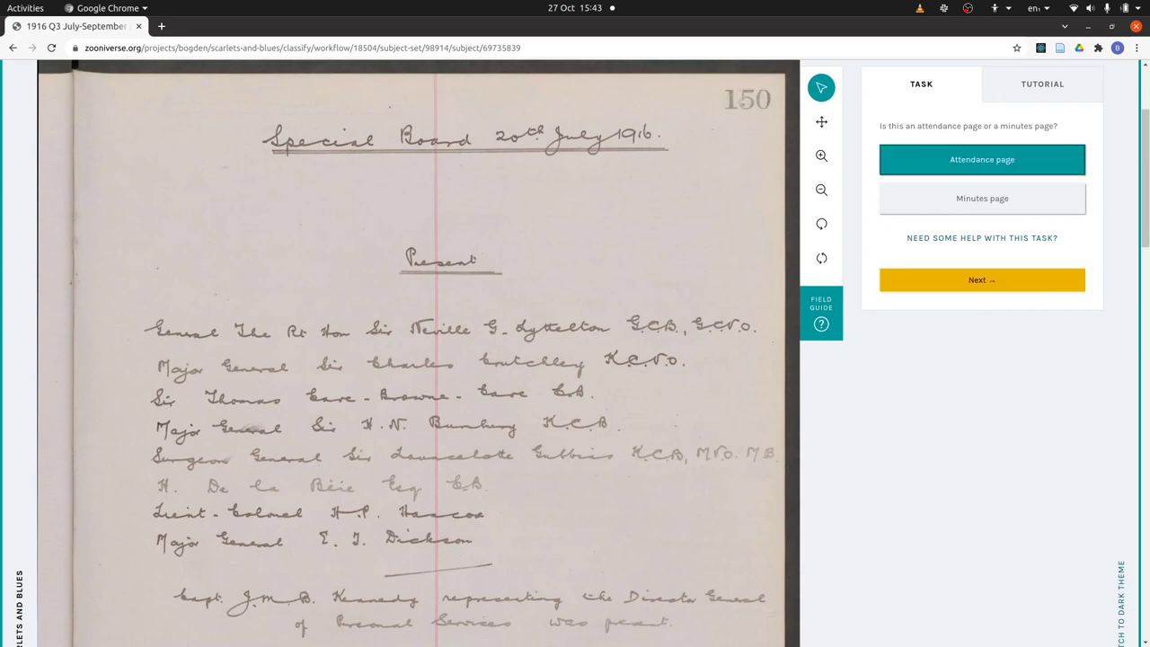
Step: Advance to the commissioners question and mark Major General Sir Charles Crutchley present
click(1026, 279)
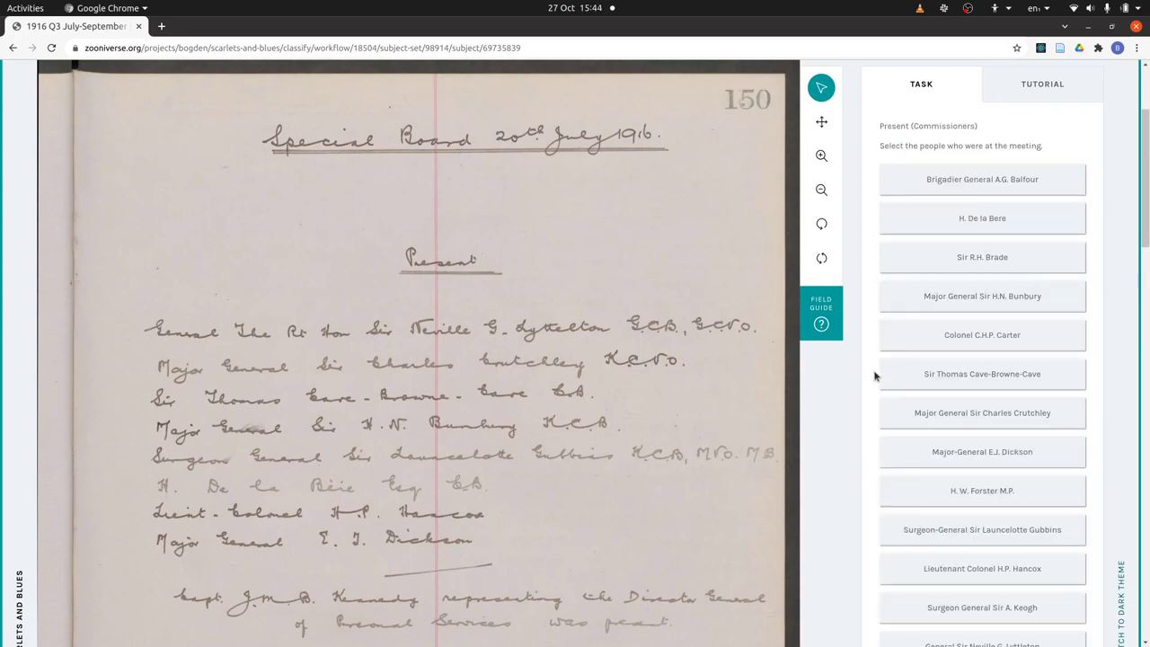
scroll(849, 421, down, 3)
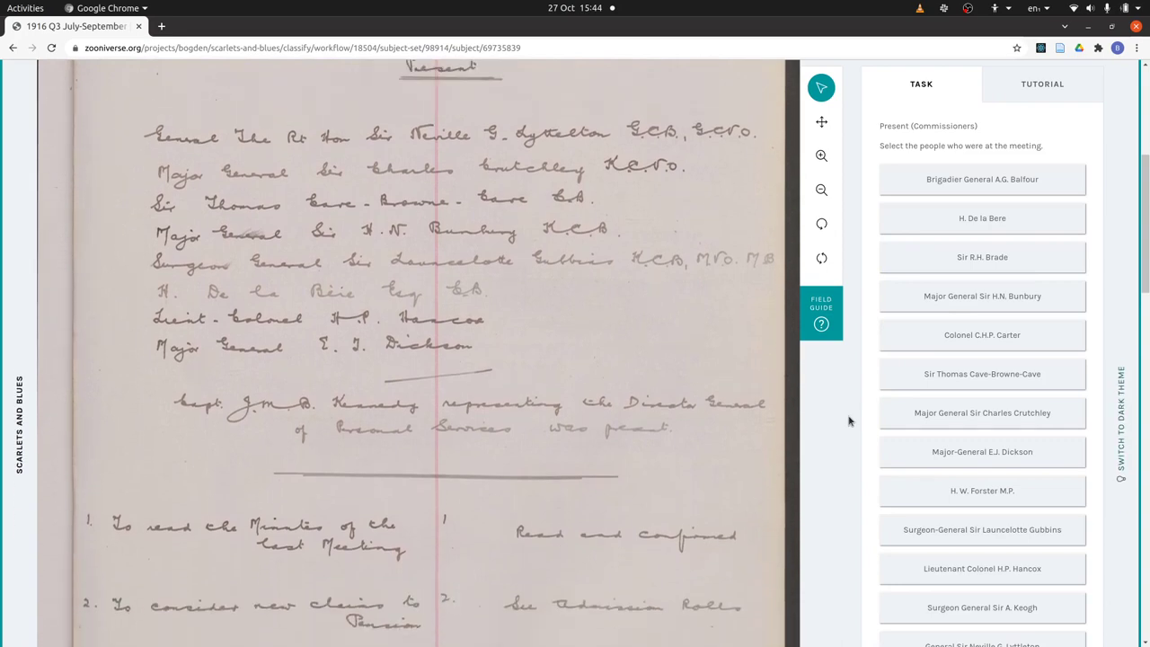
scroll(849, 420, up, 1)
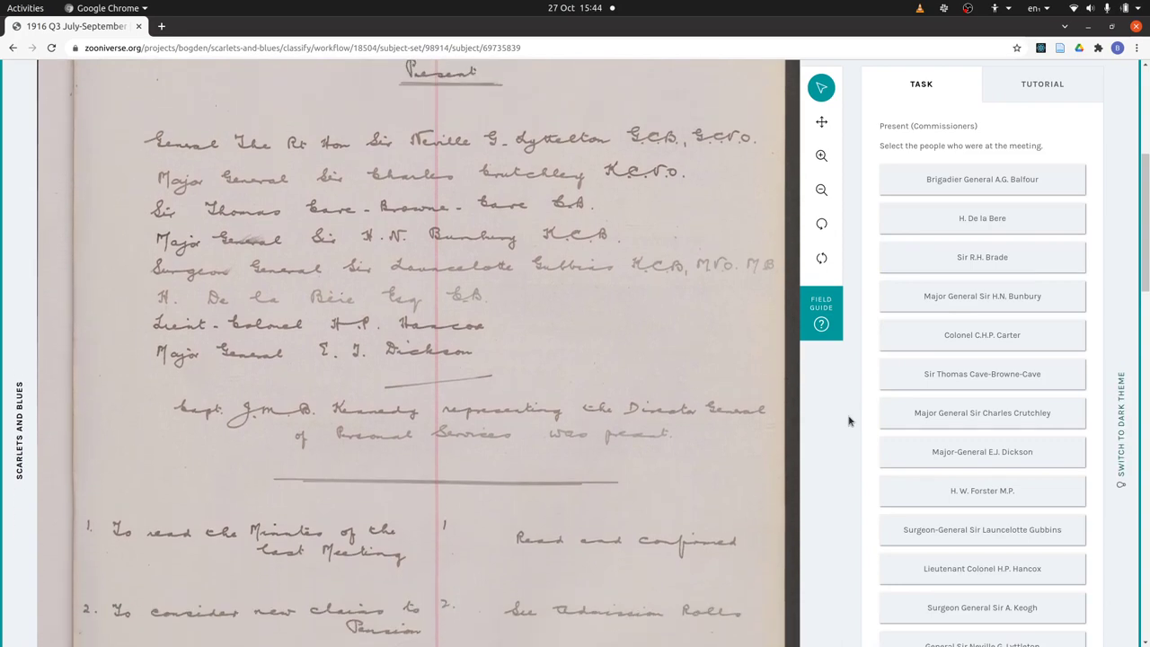
scroll(1107, 358, down, 3)
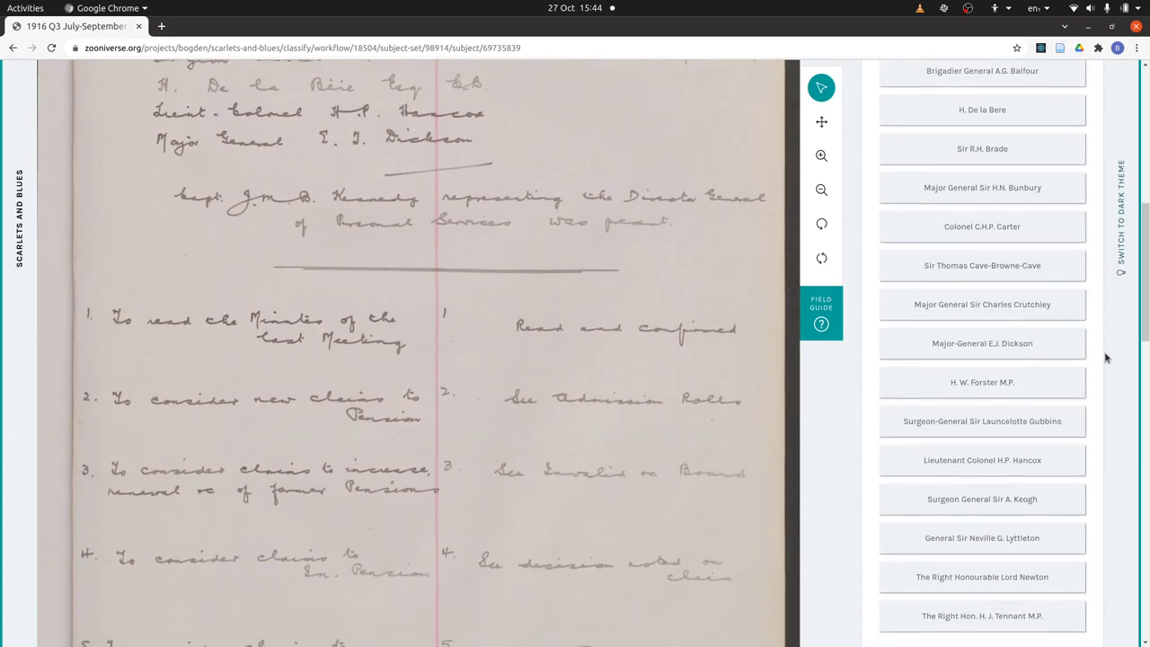
scroll(1107, 358, up, 3)
scroll(1107, 358, up, 1)
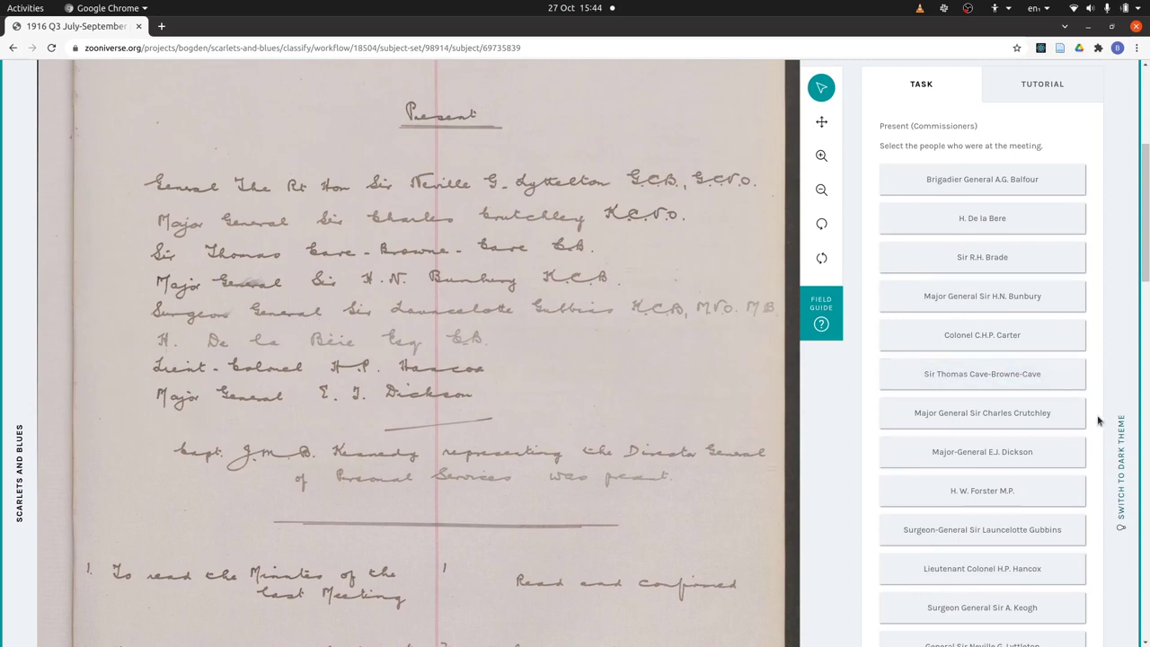
scroll(1098, 421, down, 2)
scroll(1098, 421, down, 3)
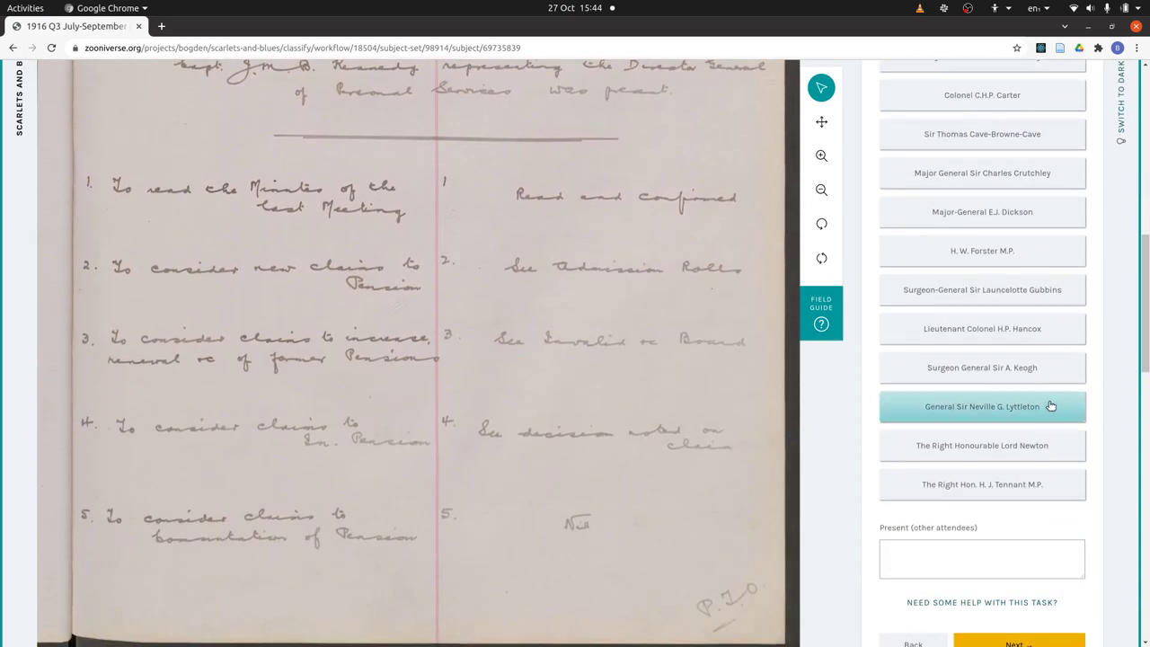
click(1049, 407)
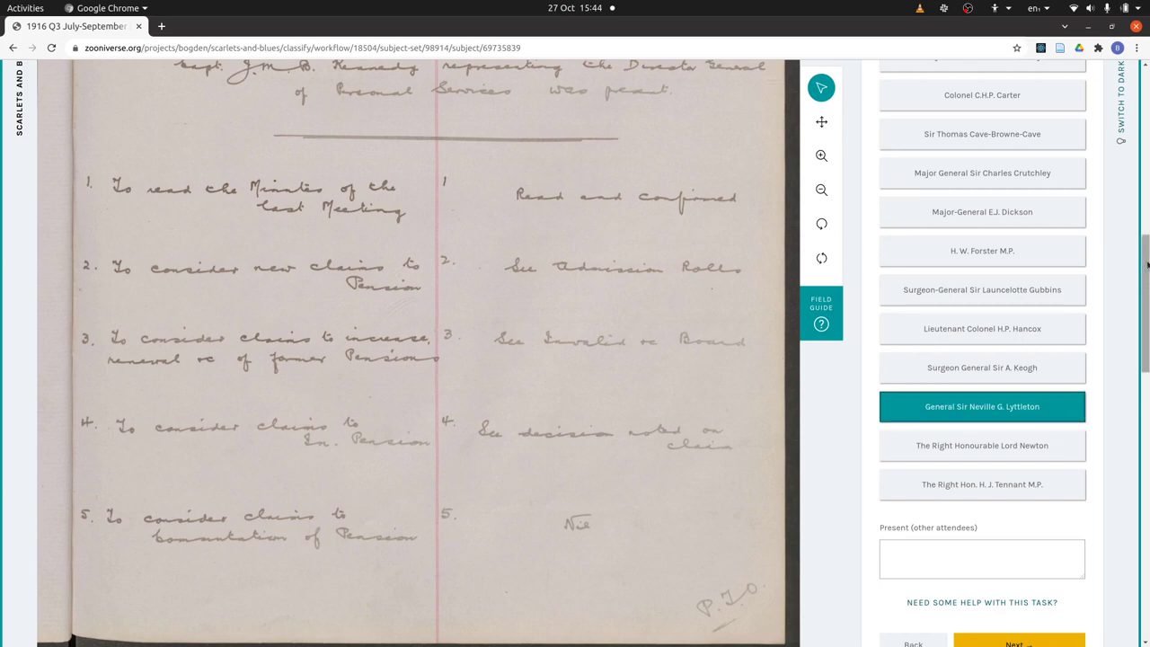
Step: Mark the second listed commissioner, Lyttelton, as present too
drag(1145, 265, 1146, 171)
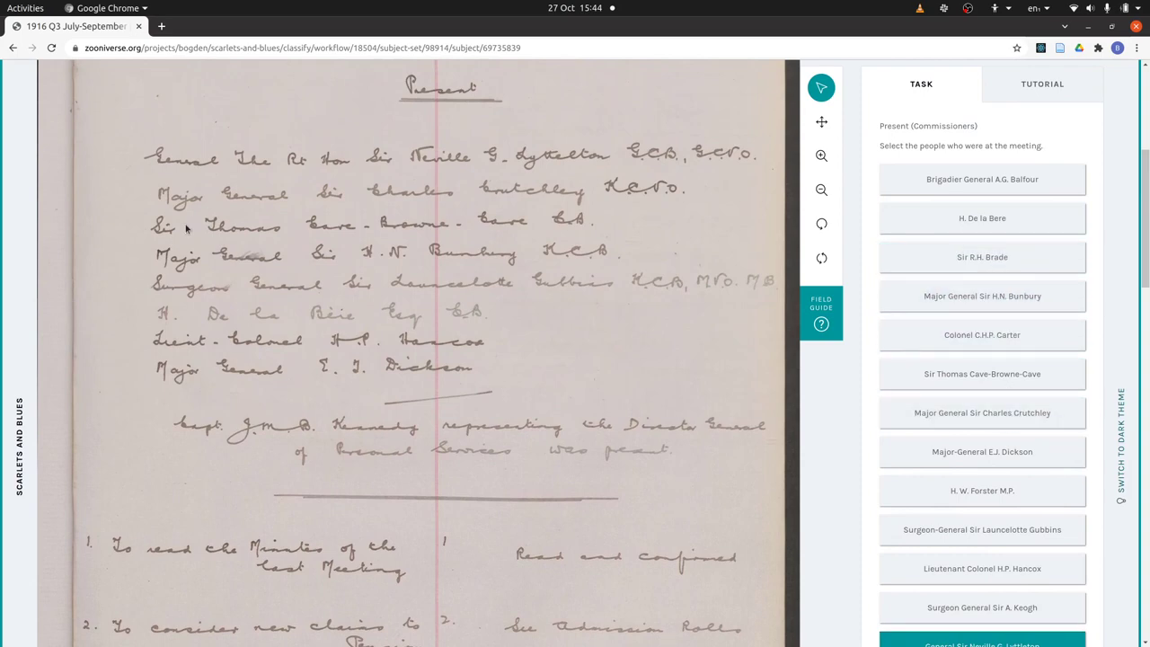
click(948, 412)
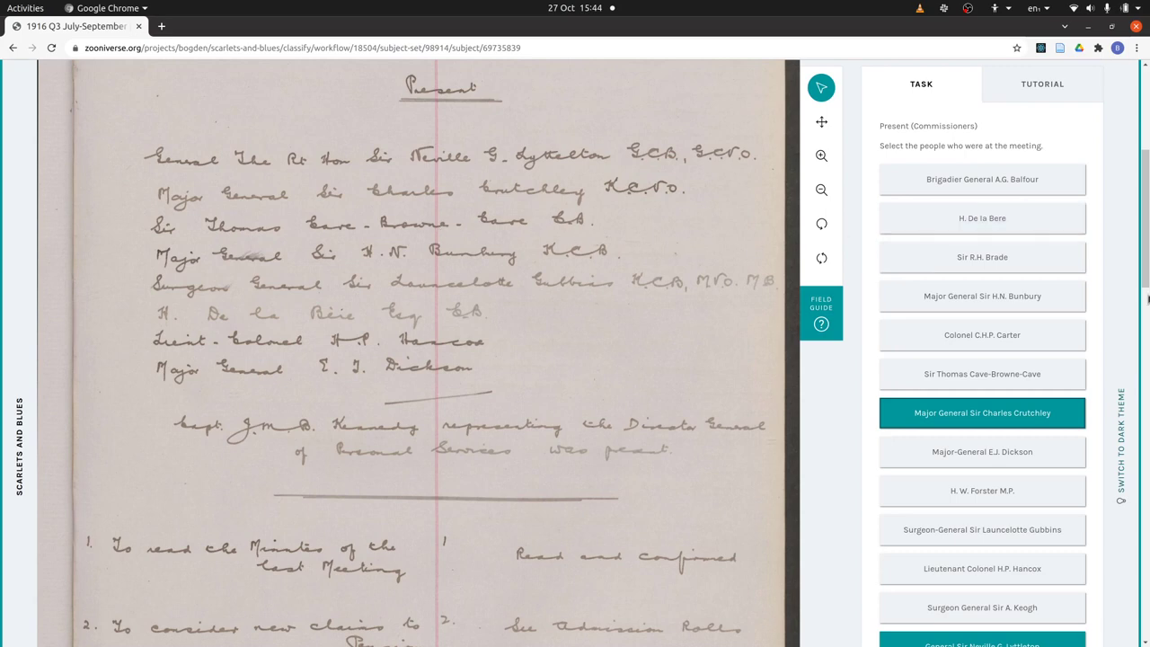
scroll(1146, 280, down, 1)
scroll(1146, 279, down, 4)
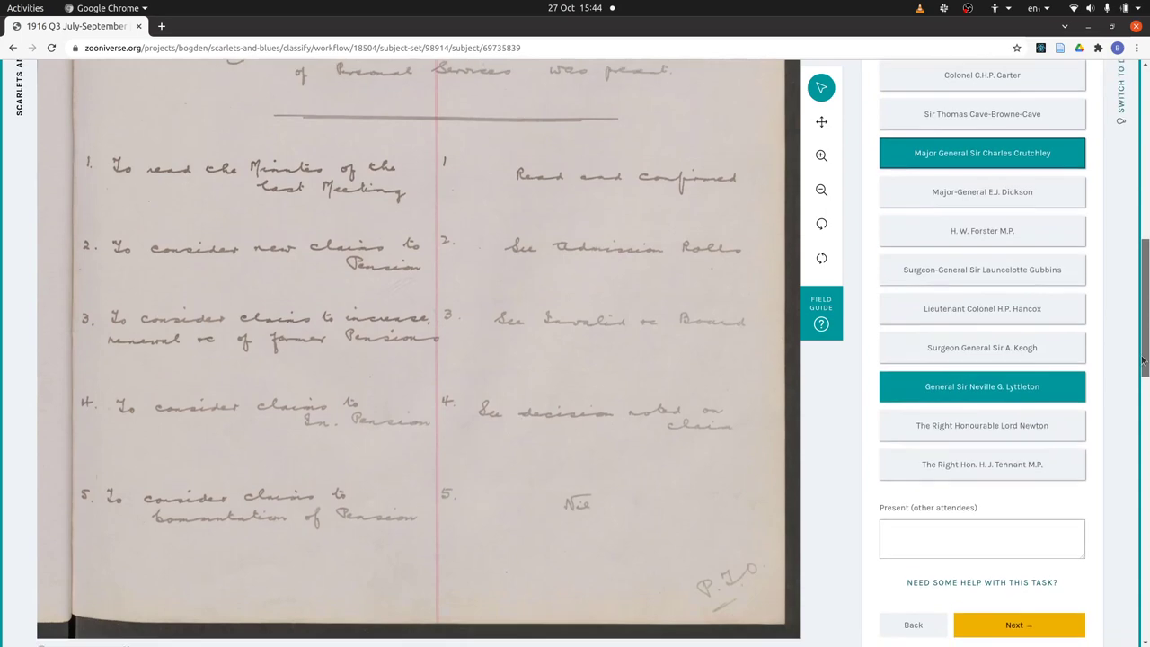
click(895, 486)
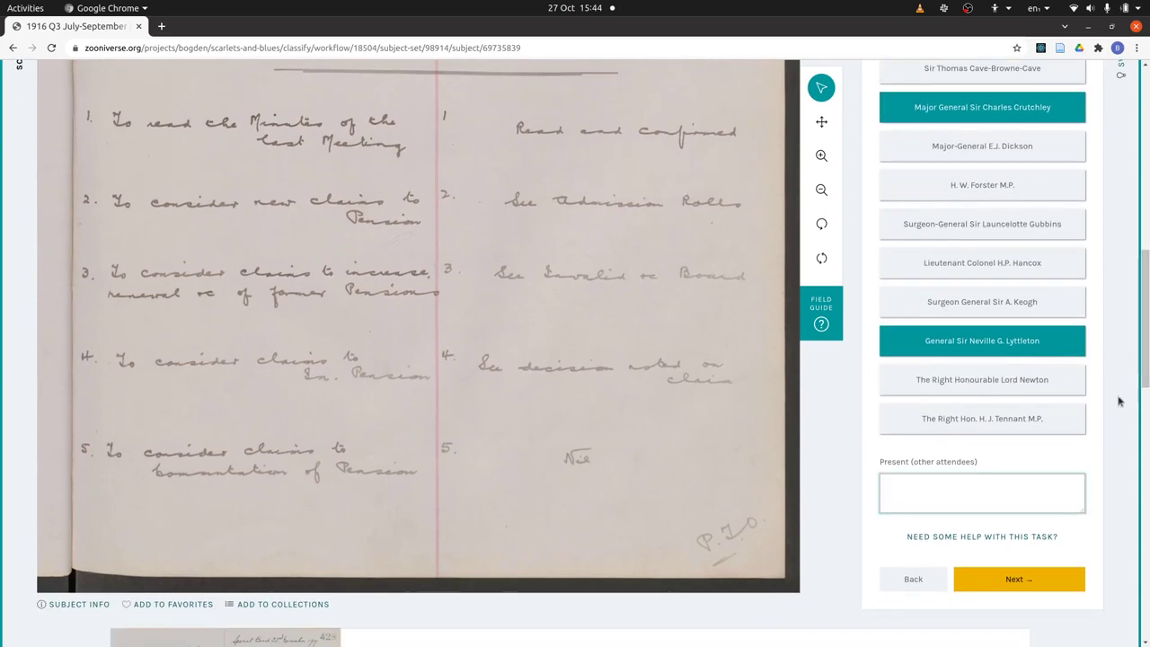
scroll(1147, 333, up, 2)
drag(1147, 332, 1142, 267)
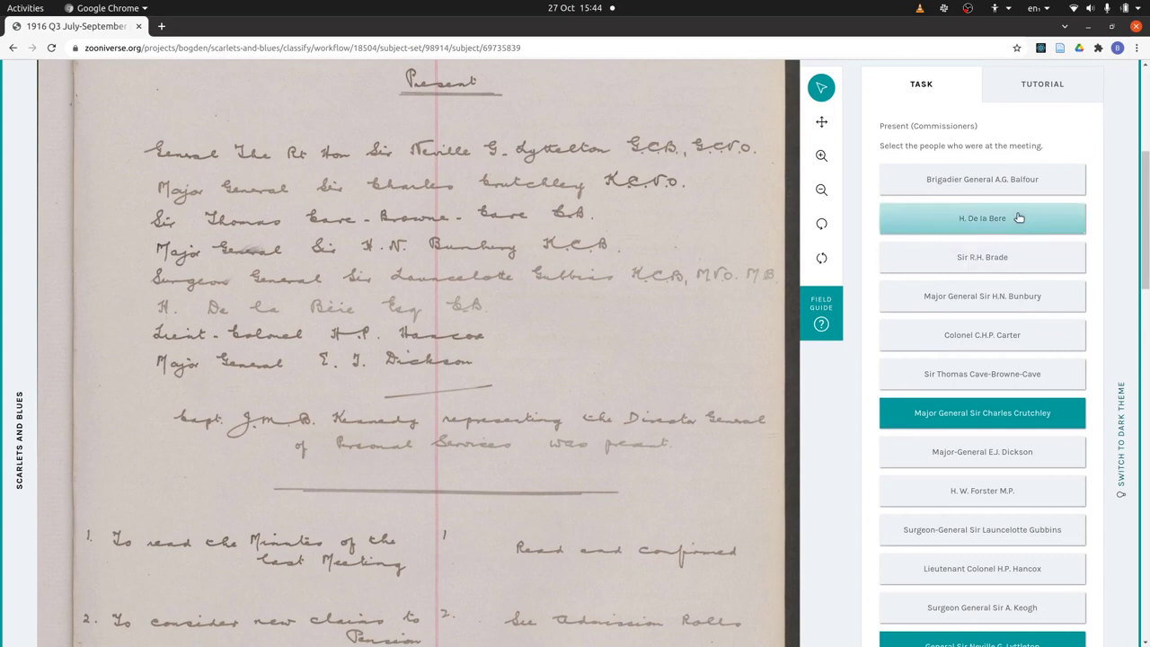
Step: Mark Cave-Browne-Cave, Bunbury, Gubbins, De la Bere, Hancox and Dickson as present commissioners
click(1013, 375)
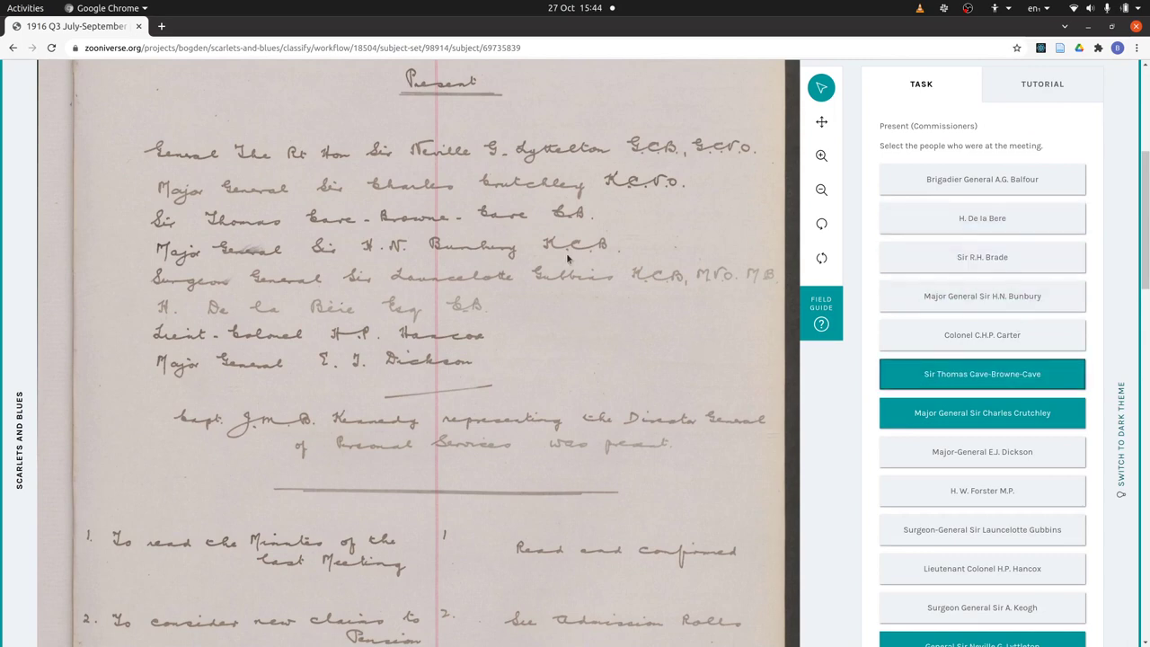
click(1027, 287)
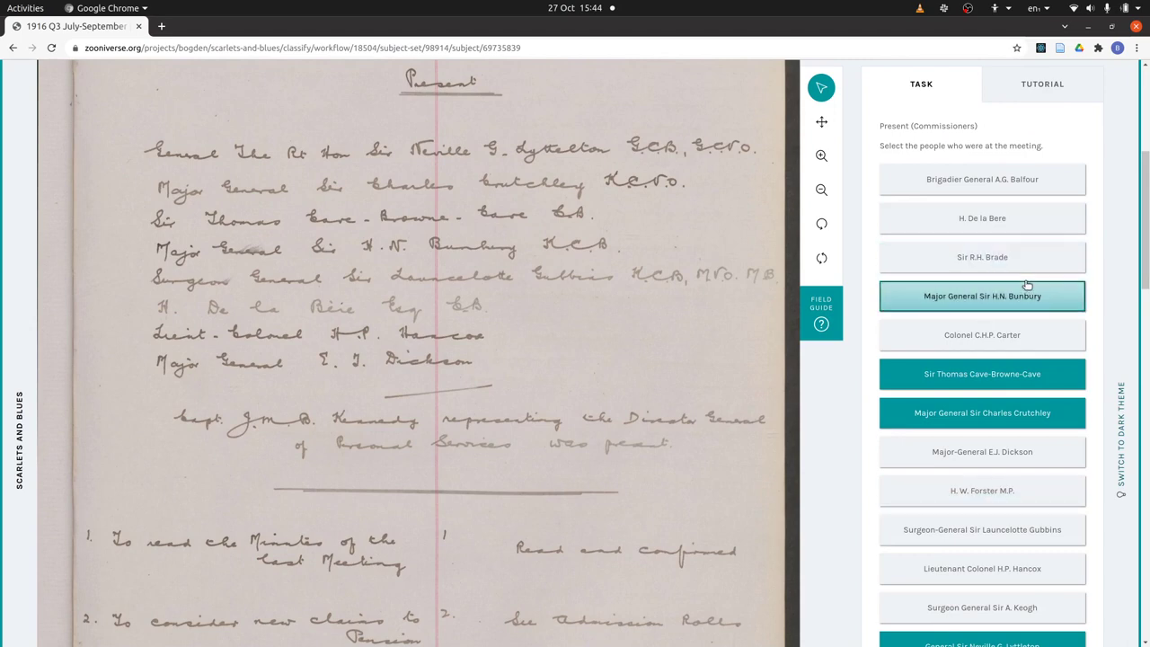
click(1065, 532)
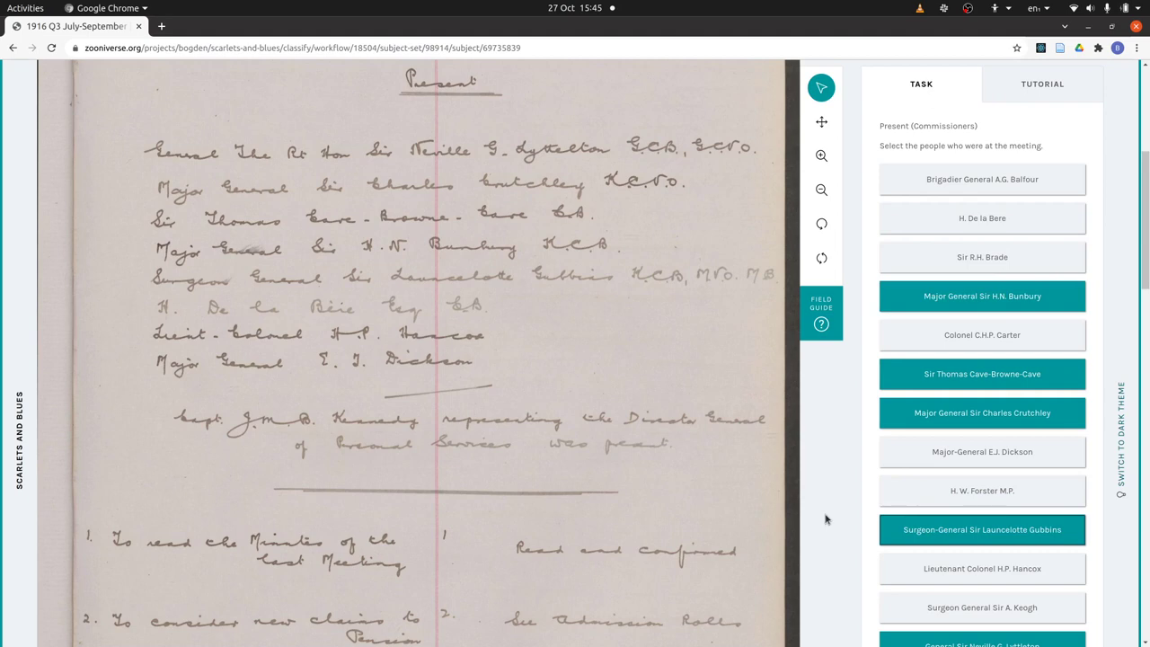
click(1037, 215)
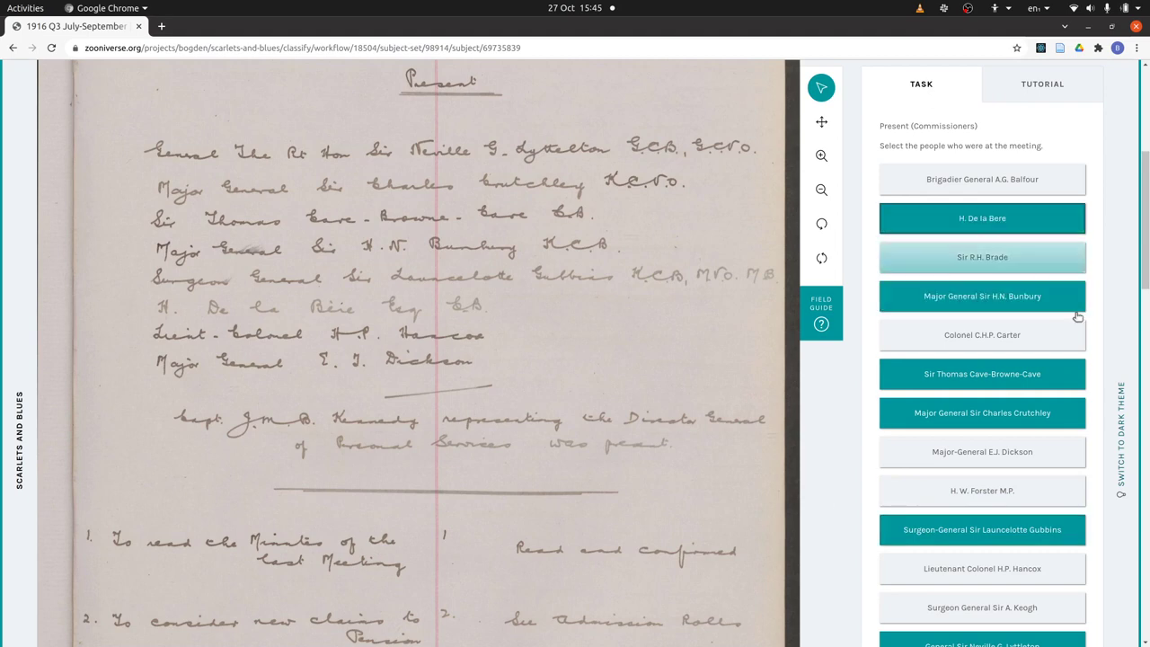
click(1061, 567)
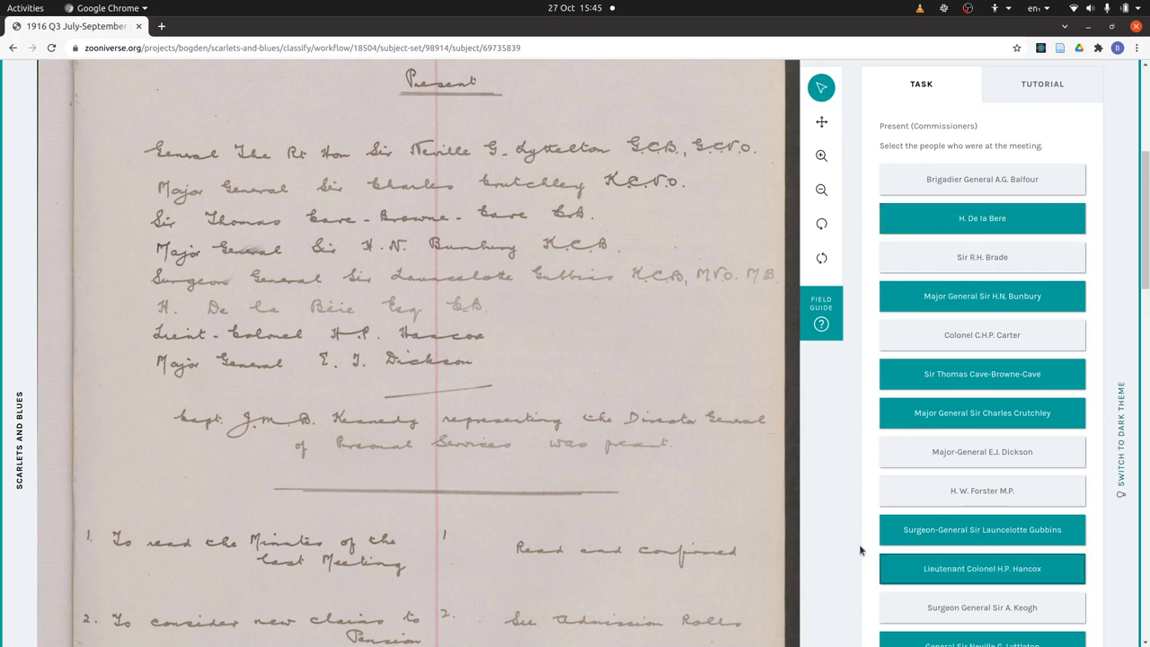
click(1029, 452)
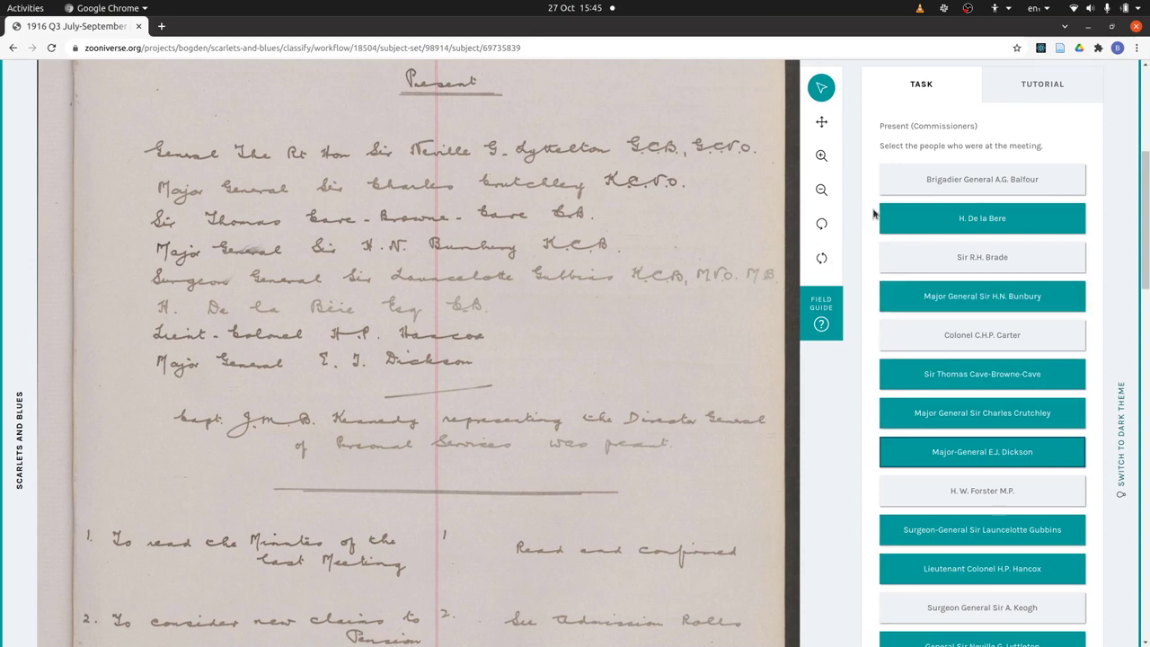
drag(1143, 250, 1144, 327)
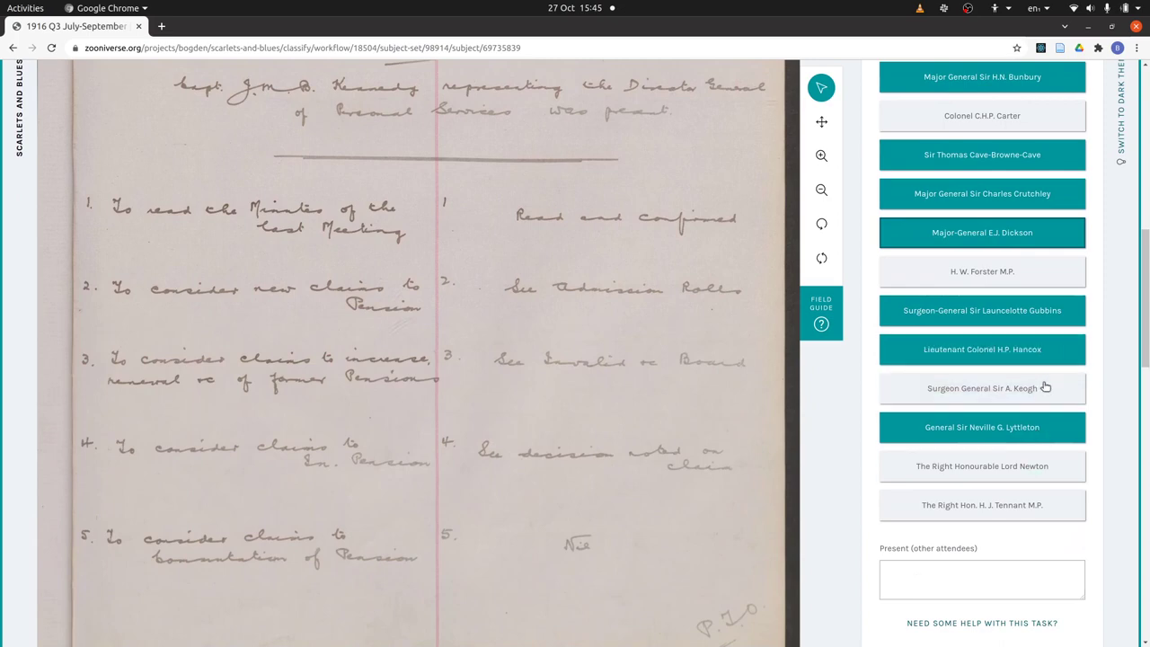
click(947, 585)
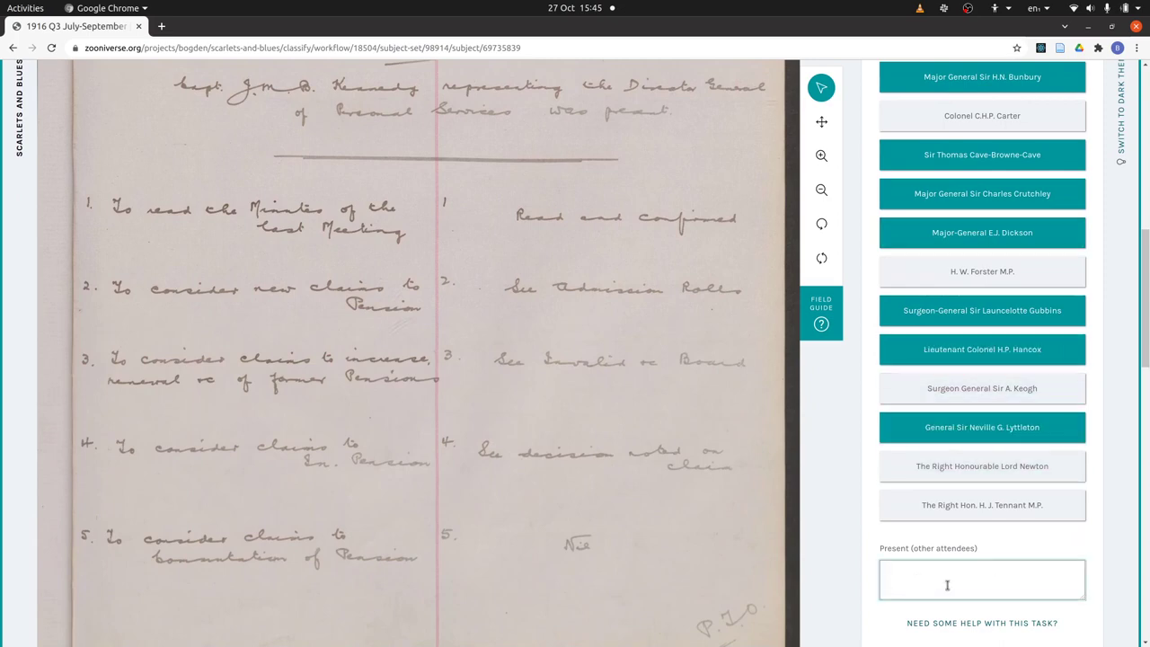
text(Cap)
text(t. J.M.)
text(B)
text(. Kennedy)
text(Jane Doe)
key(Return)
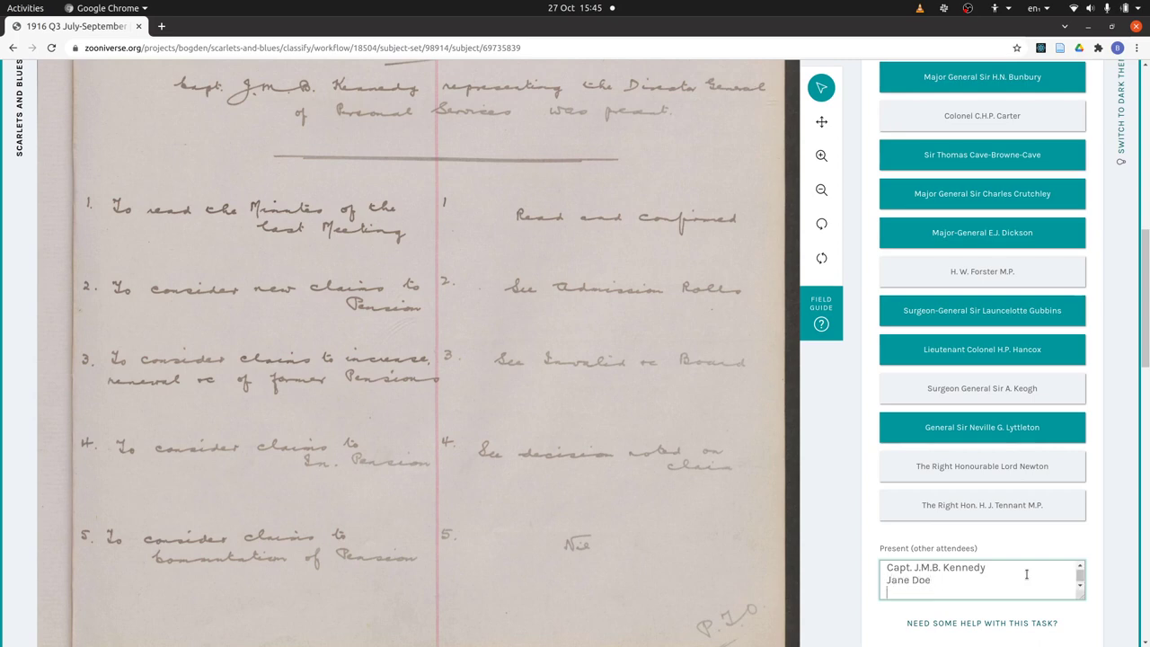
text(John Doe)
key(BackSpace)
key(BackSpace)
key(BackSpace)
key(BackSpace)
key(BackSpace)
key(BackSpace)
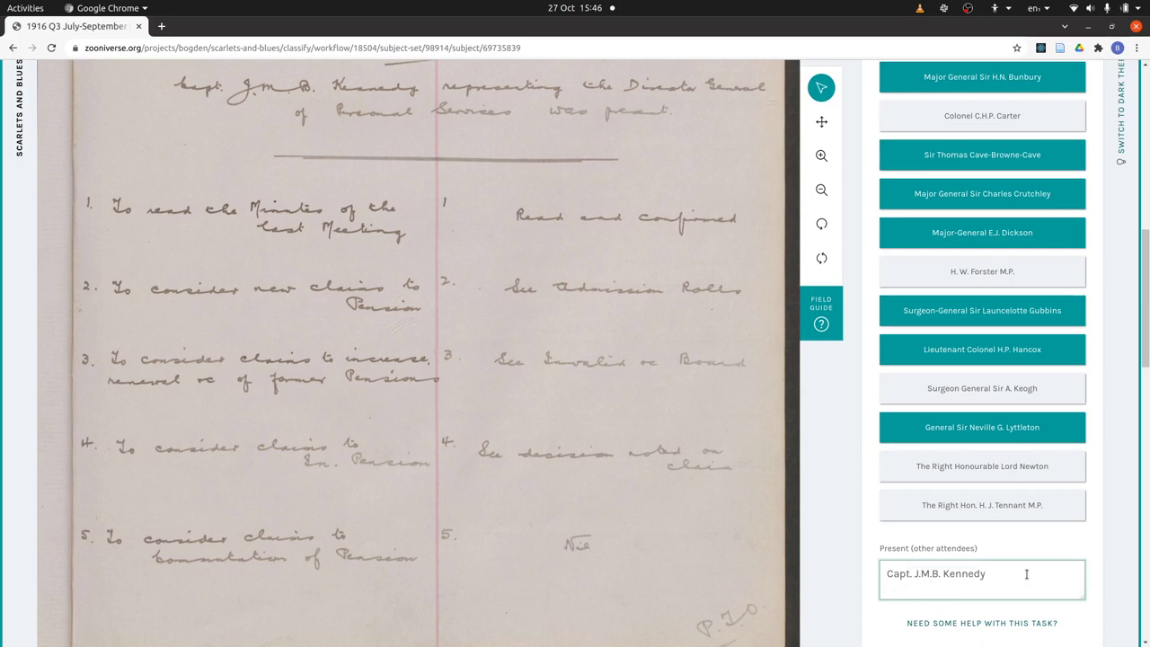
scroll(1105, 544, down, 3)
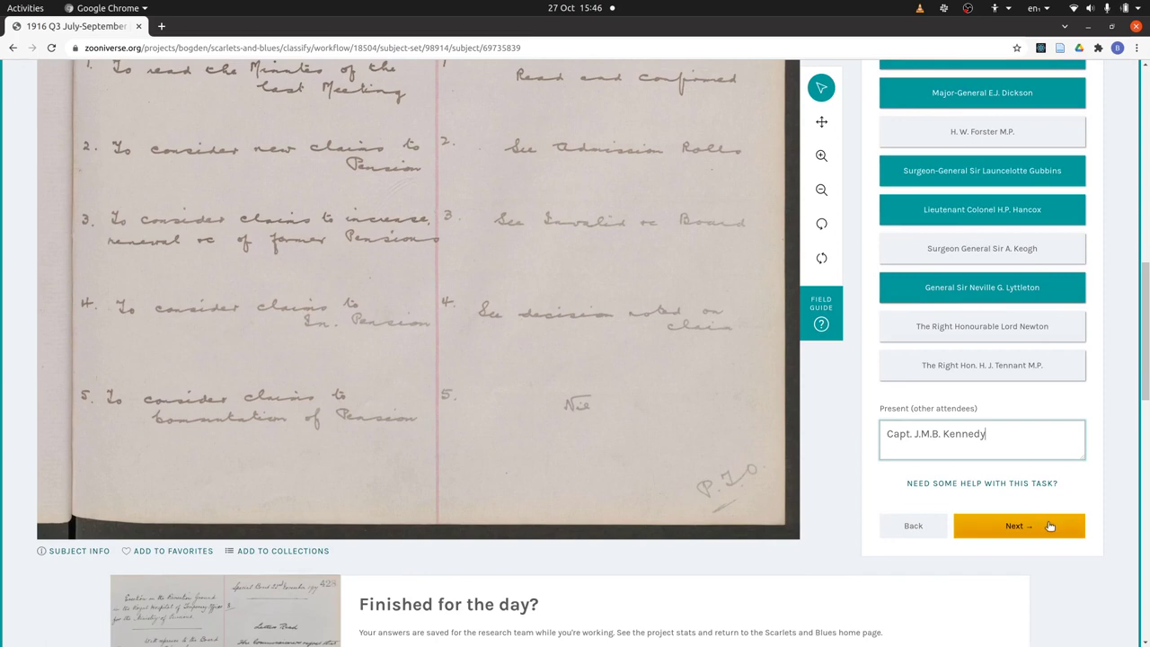
click(1049, 526)
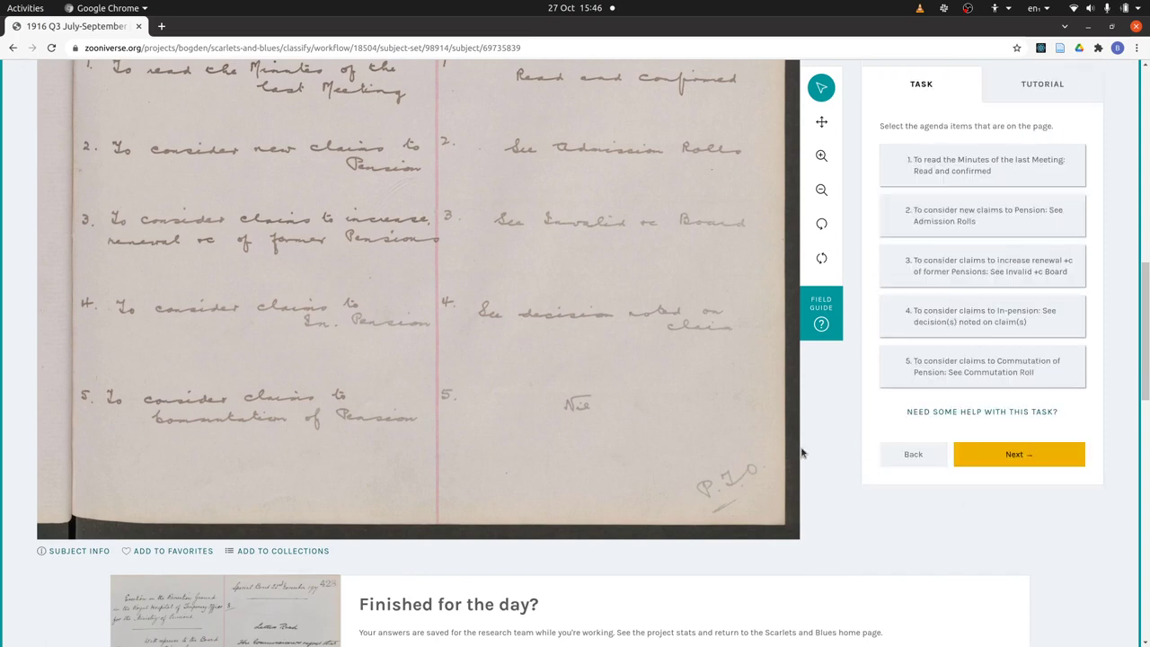
Step: Tick agenda items 1, 2, 3 and 4 as appearing on the page
scroll(803, 453, up, 2)
scroll(790, 378, up, 1)
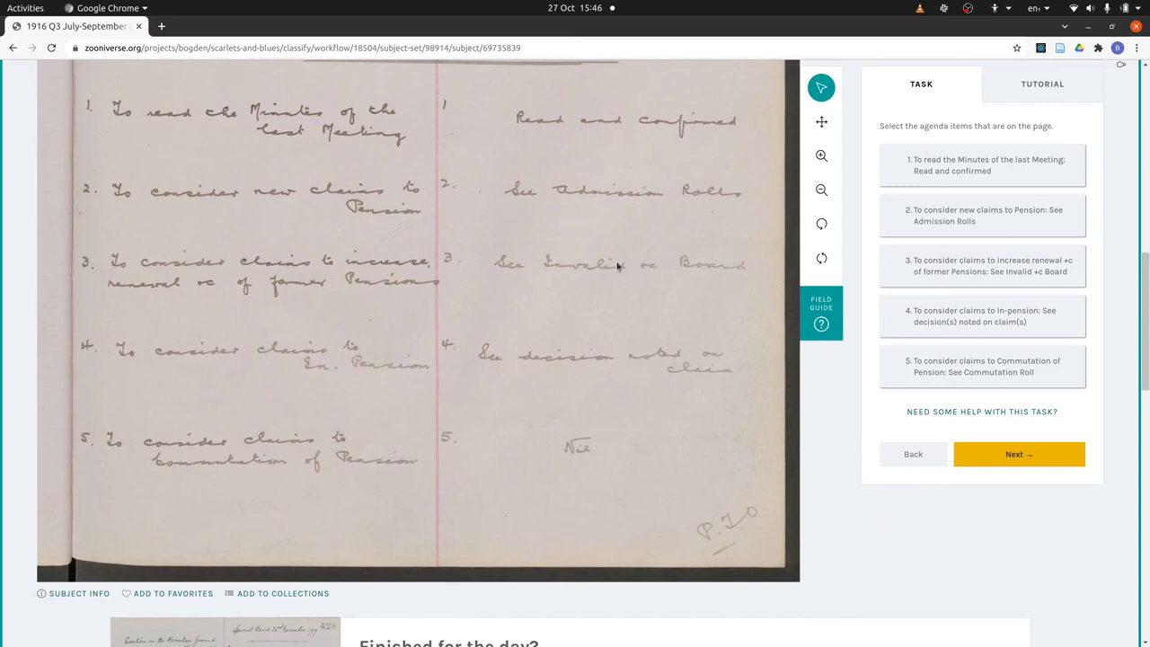
click(1016, 163)
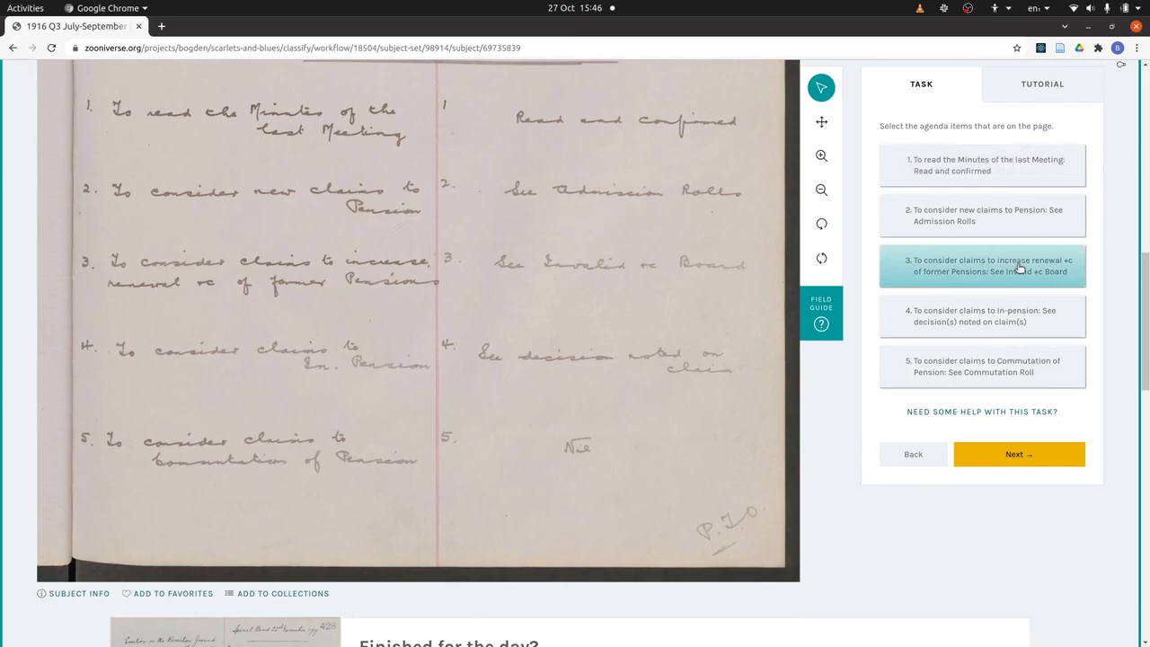
click(995, 166)
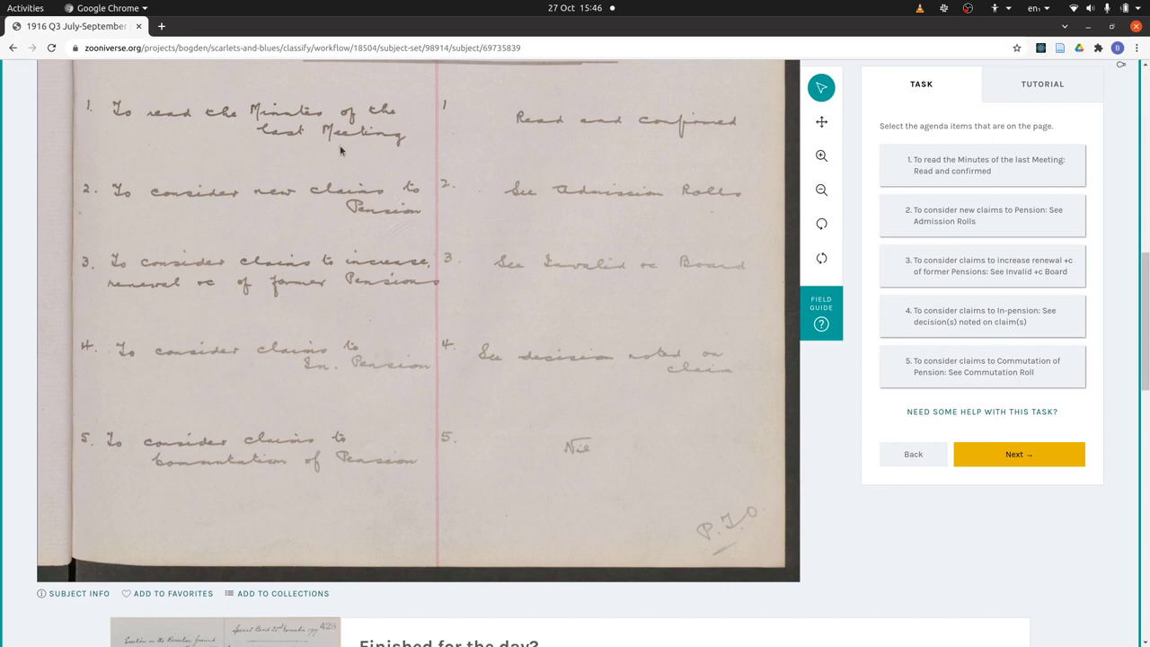
click(993, 175)
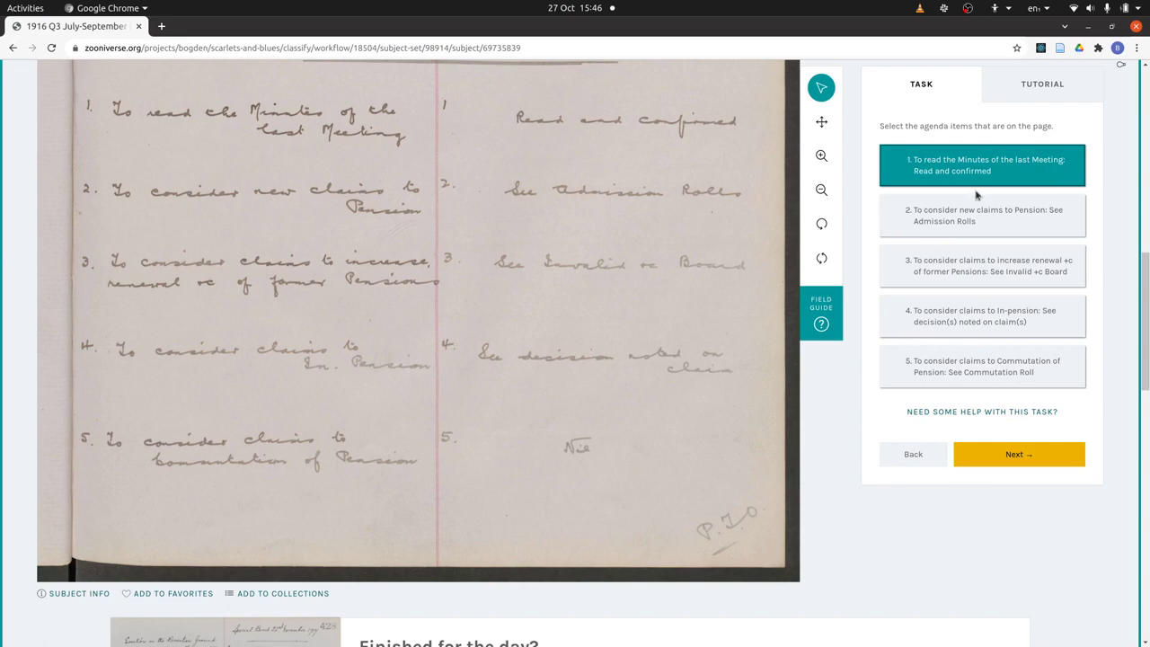
click(1043, 216)
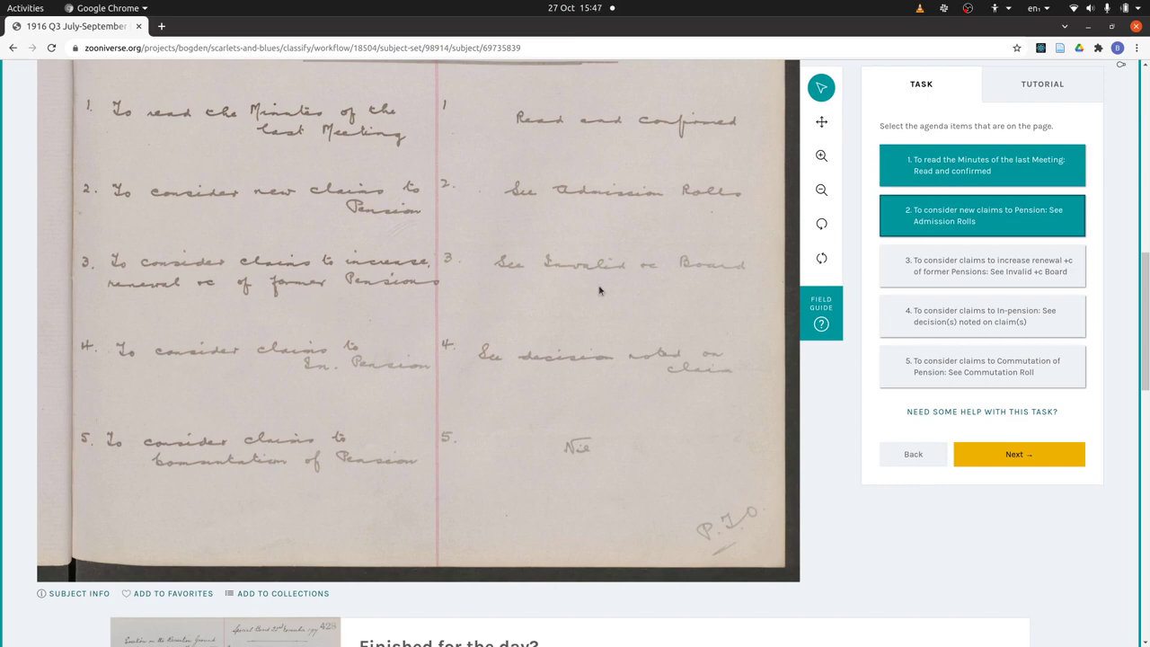
click(1027, 283)
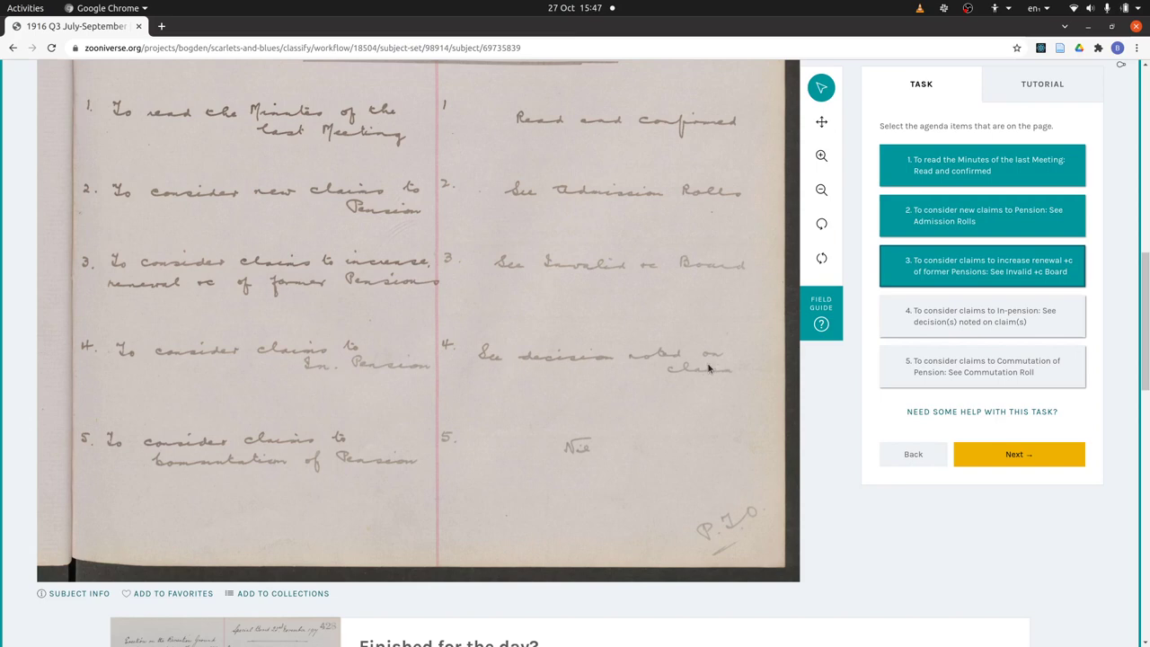
click(1050, 322)
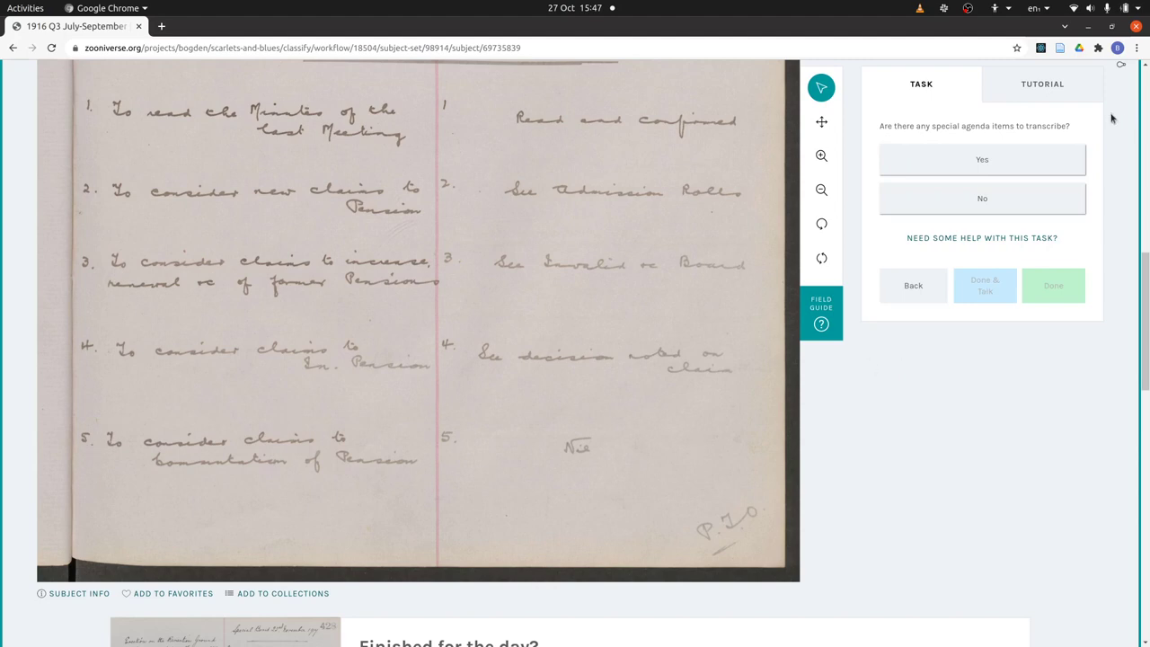
Step: Answer Yes to special agenda items and enter agenda item number 5
click(1024, 160)
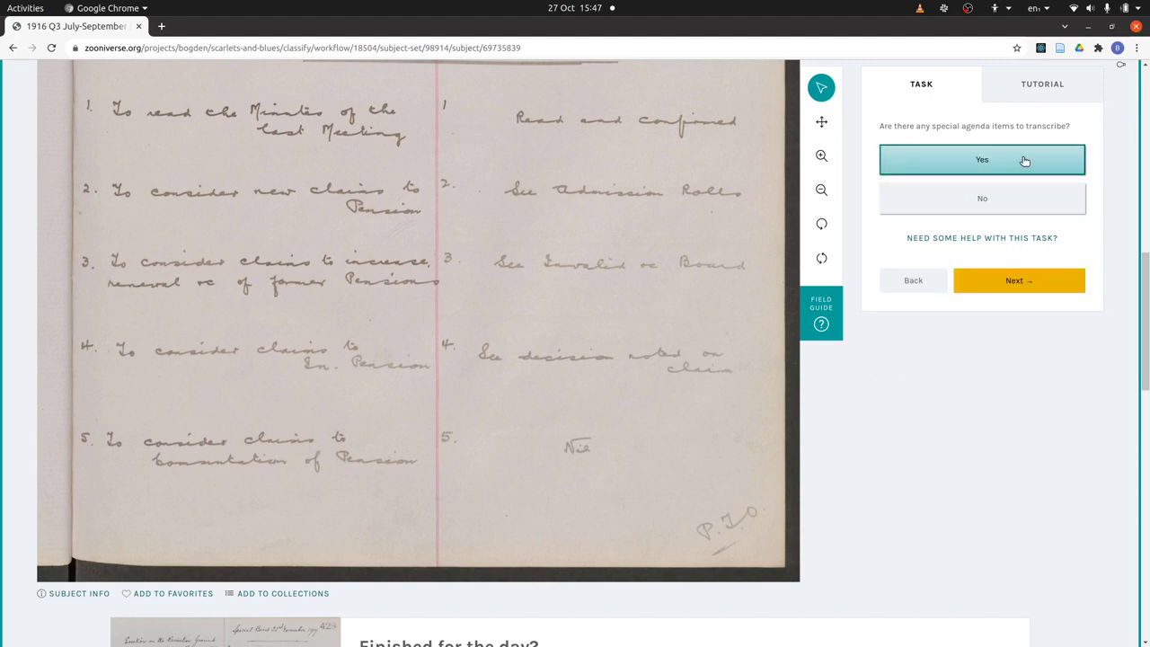
click(1053, 279)
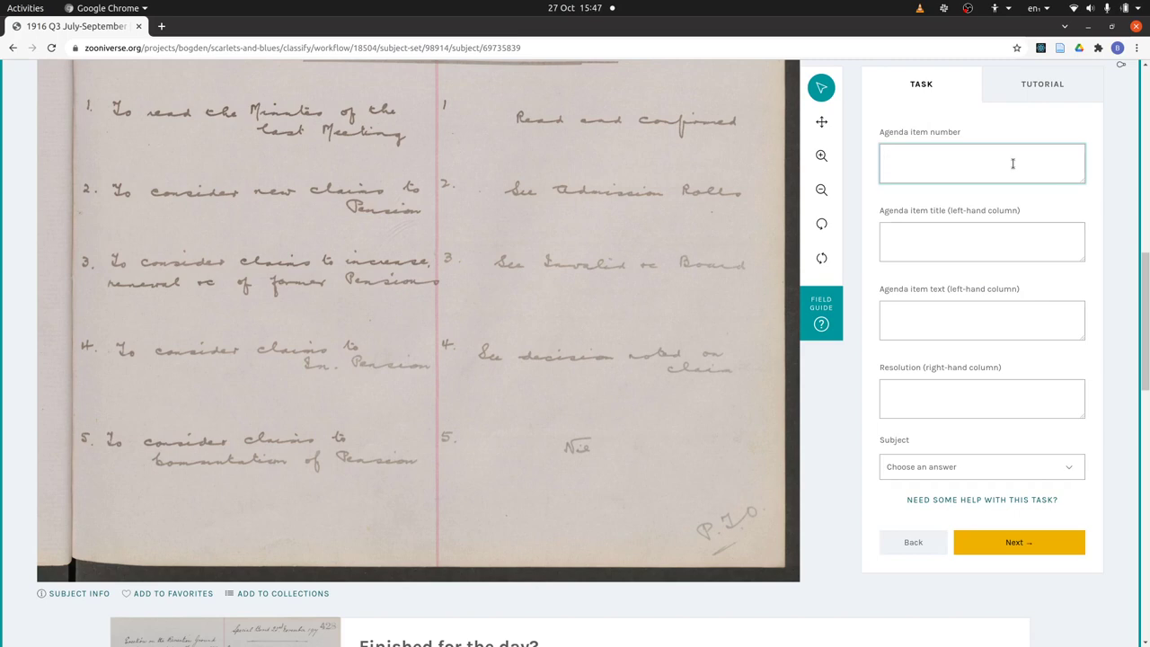
text(5)
key(Tab)
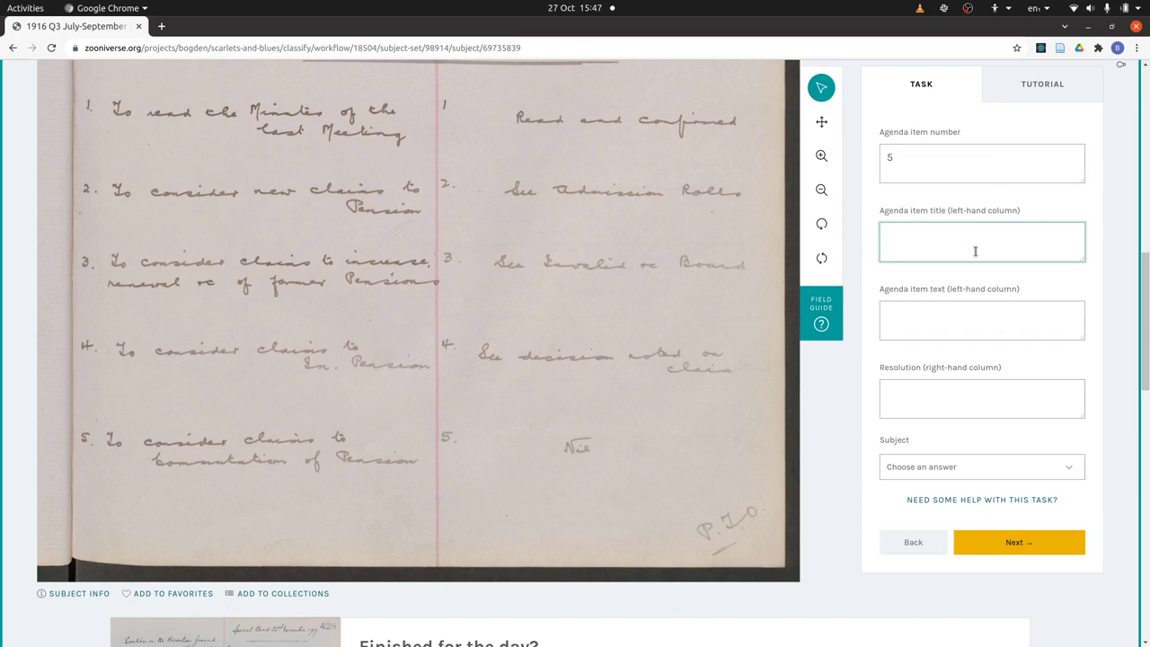
Step: Transcribe the item text 'To consider claims to Commutation of Pension' with resolution Nil and submit
click(967, 316)
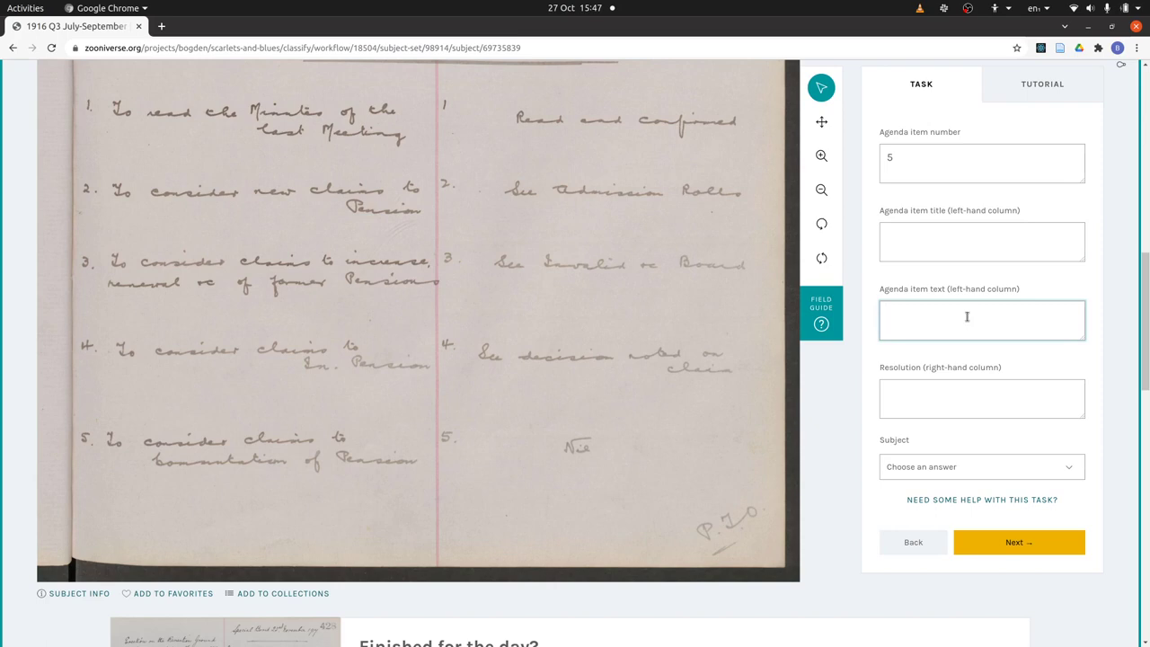
text(To consider claims to commu)
key(BackSpace)
key(BackSpace)
key(BackSpace)
key(BackSpace)
key(BackSpace)
text(Commuta)
key(BackSpace)
key(BackSpace)
key(BackSpace)
text(utation )
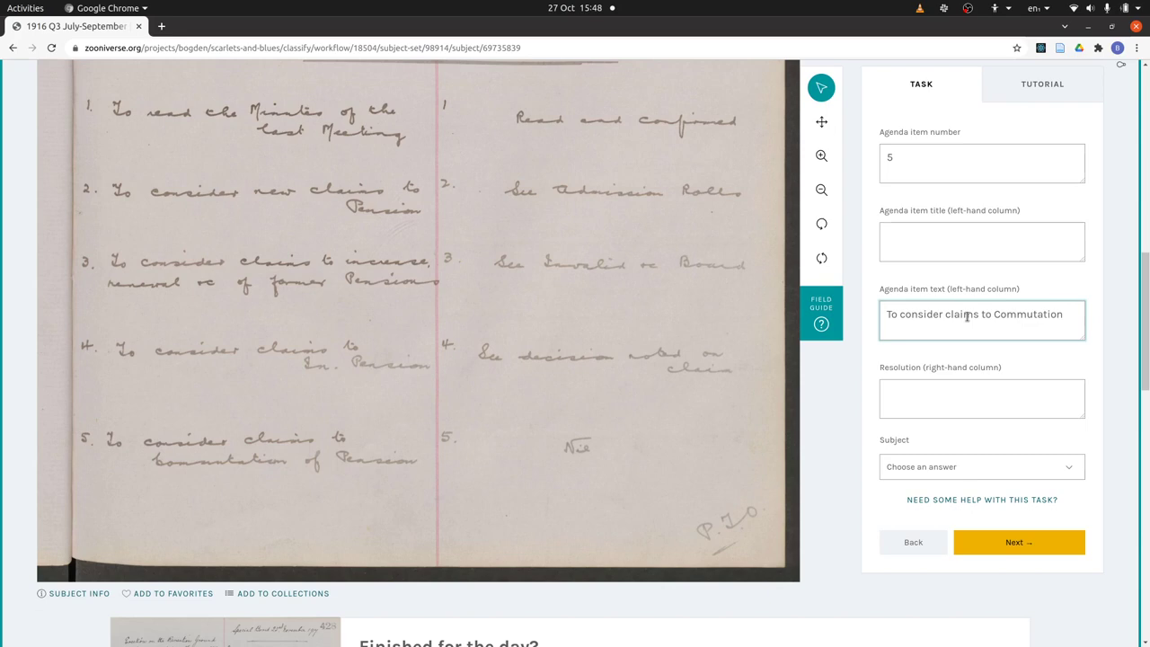
text(of Pension)
click(994, 314)
key(Return)
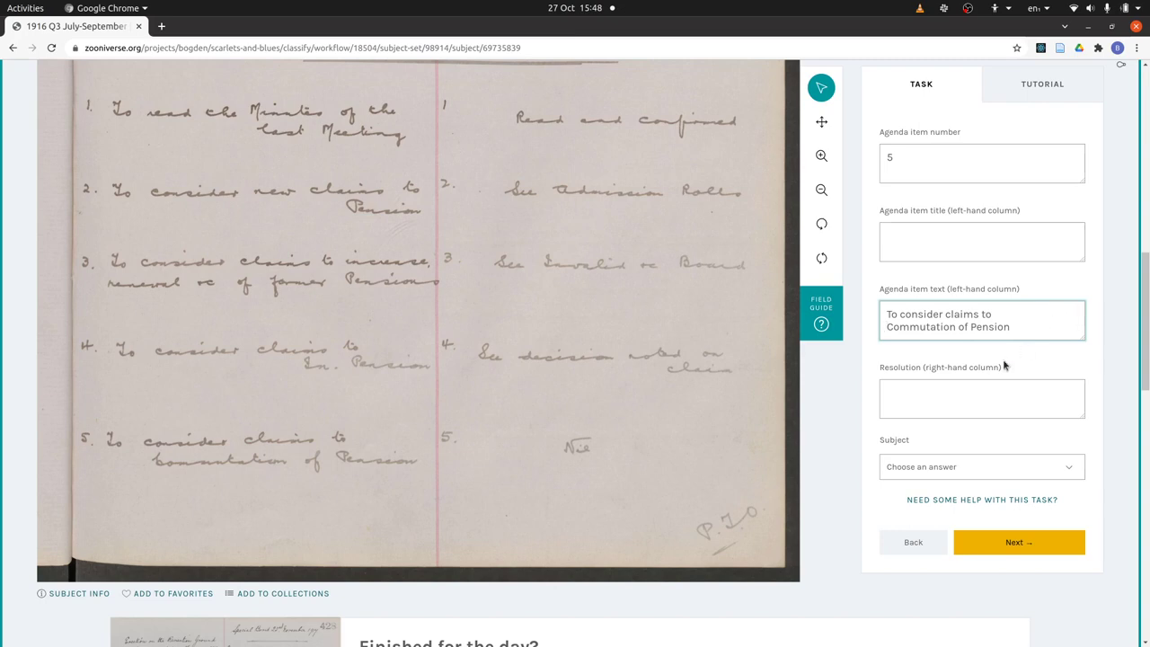
click(979, 389)
text(Nil)
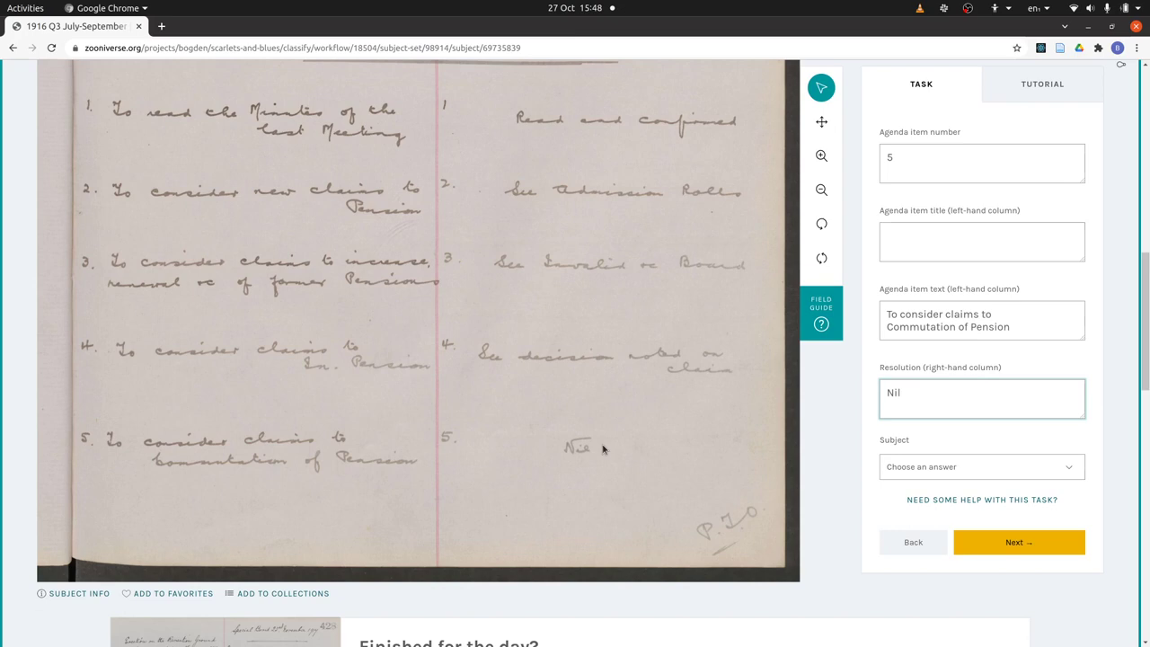
click(1047, 543)
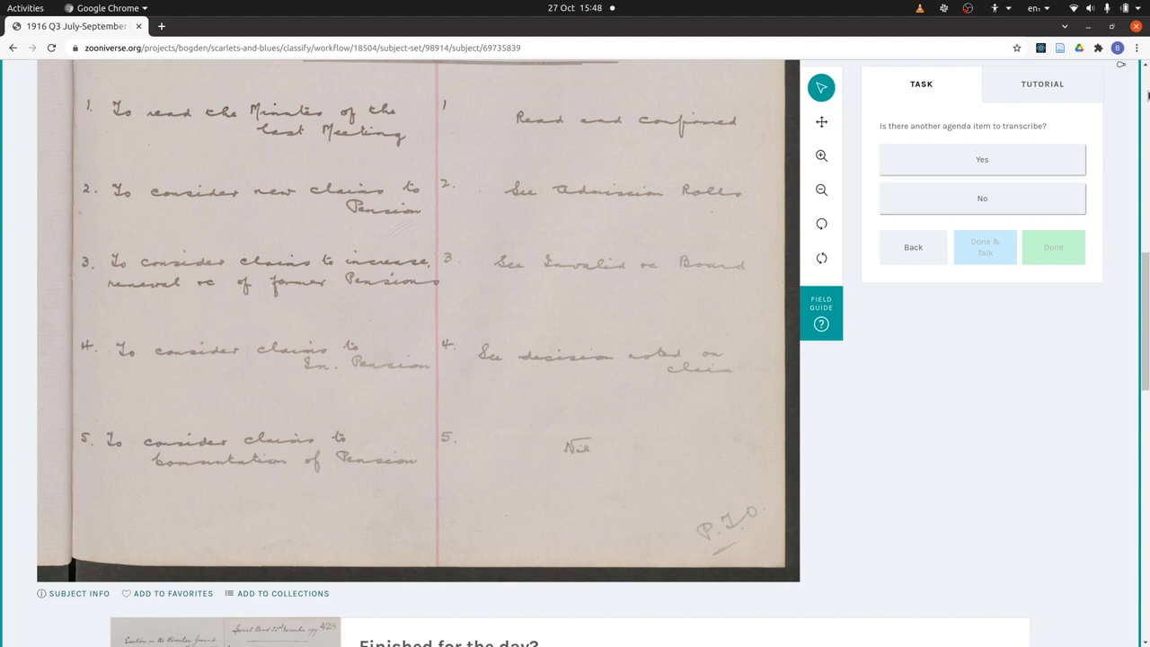
click(1031, 196)
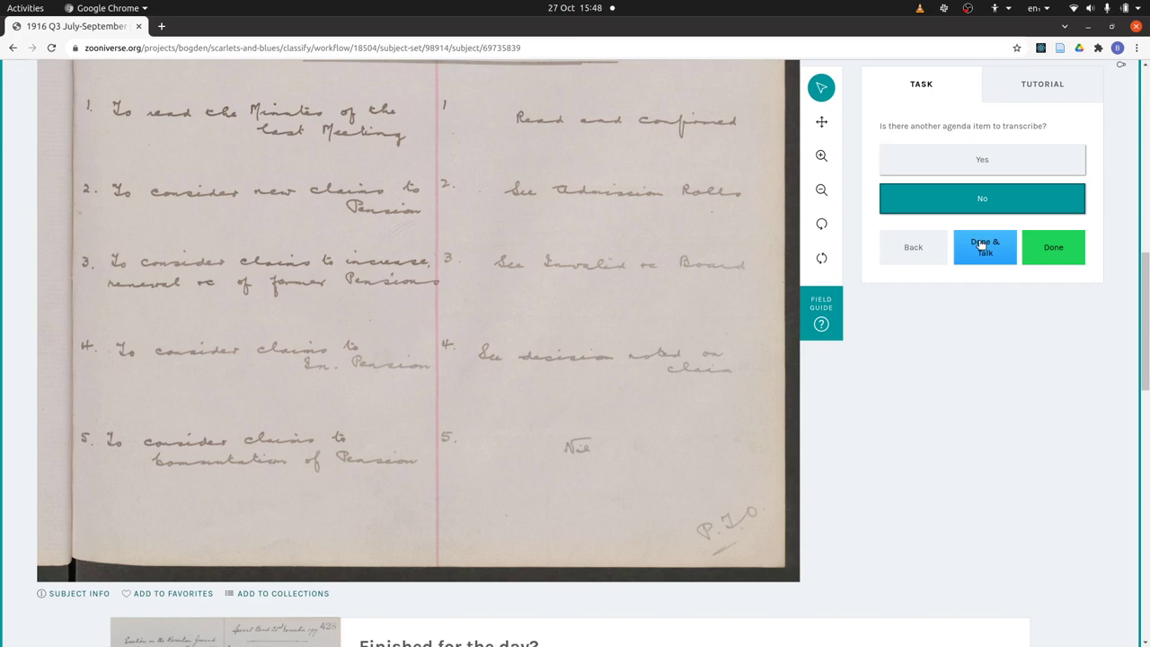
scroll(782, 294, up, 5)
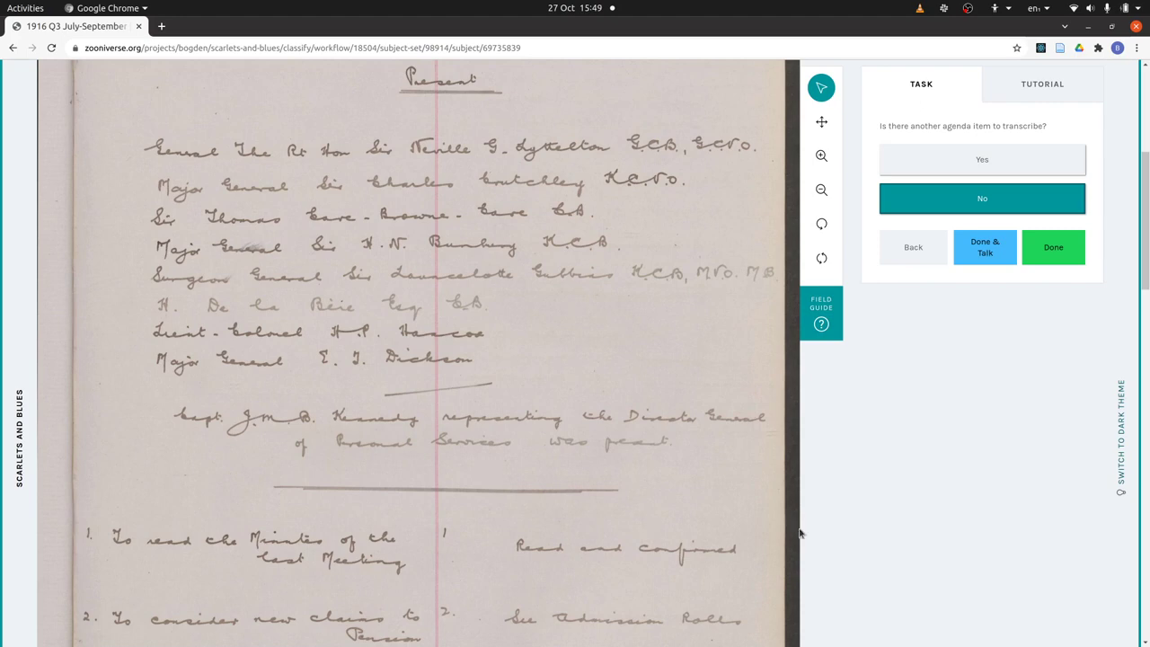
scroll(922, 441, up, 1)
scroll(922, 440, up, 4)
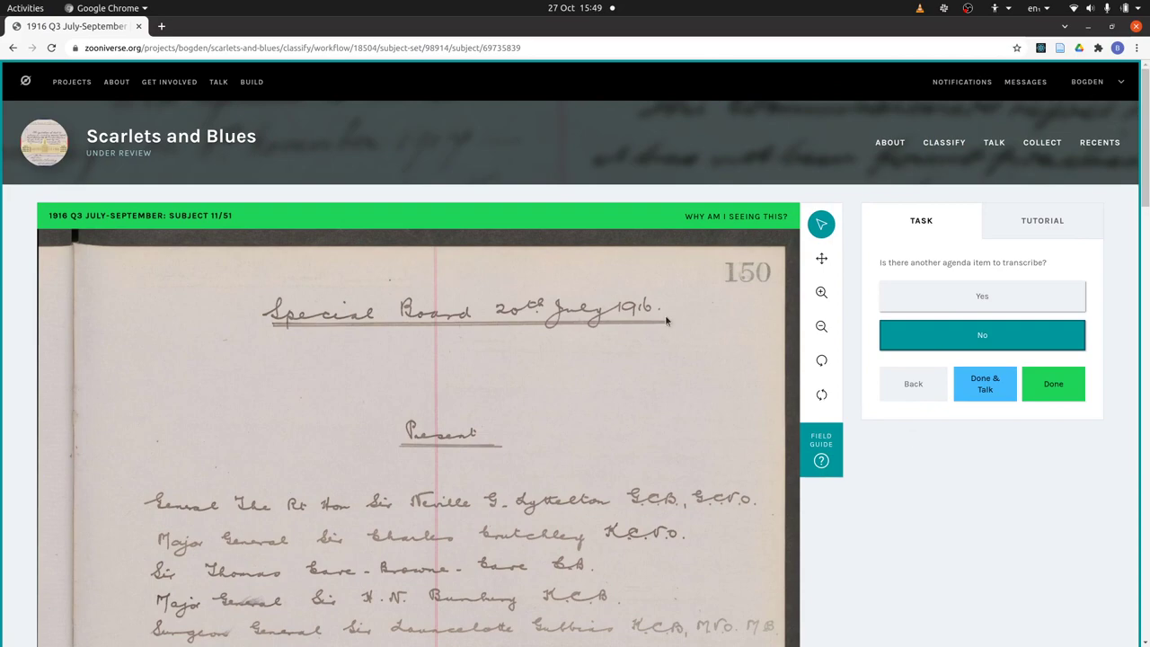
Step: Return to the project home, restart the Meetings workflow, and review page 90 of 4 April 1916
click(191, 140)
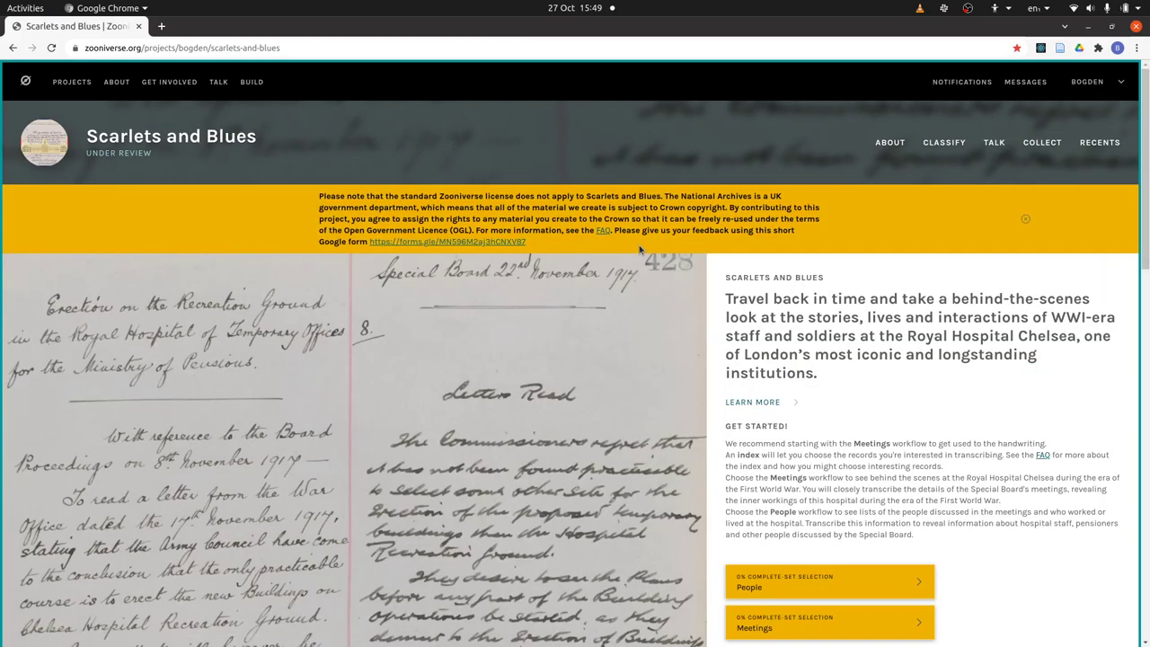
click(829, 621)
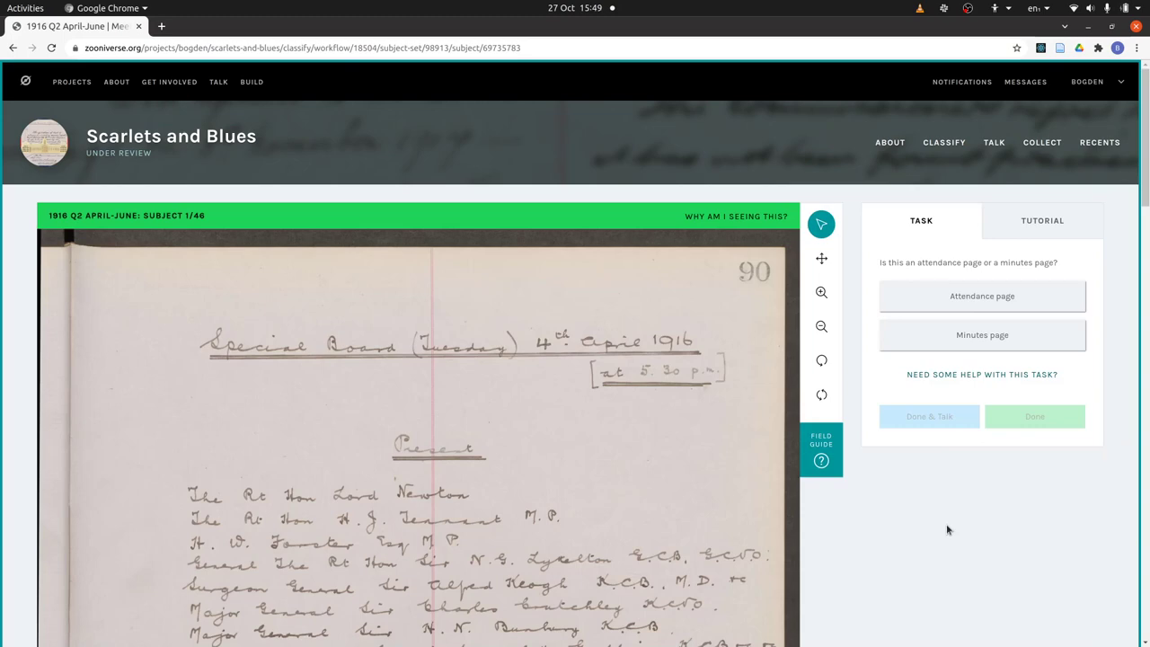
scroll(946, 530, down, 2)
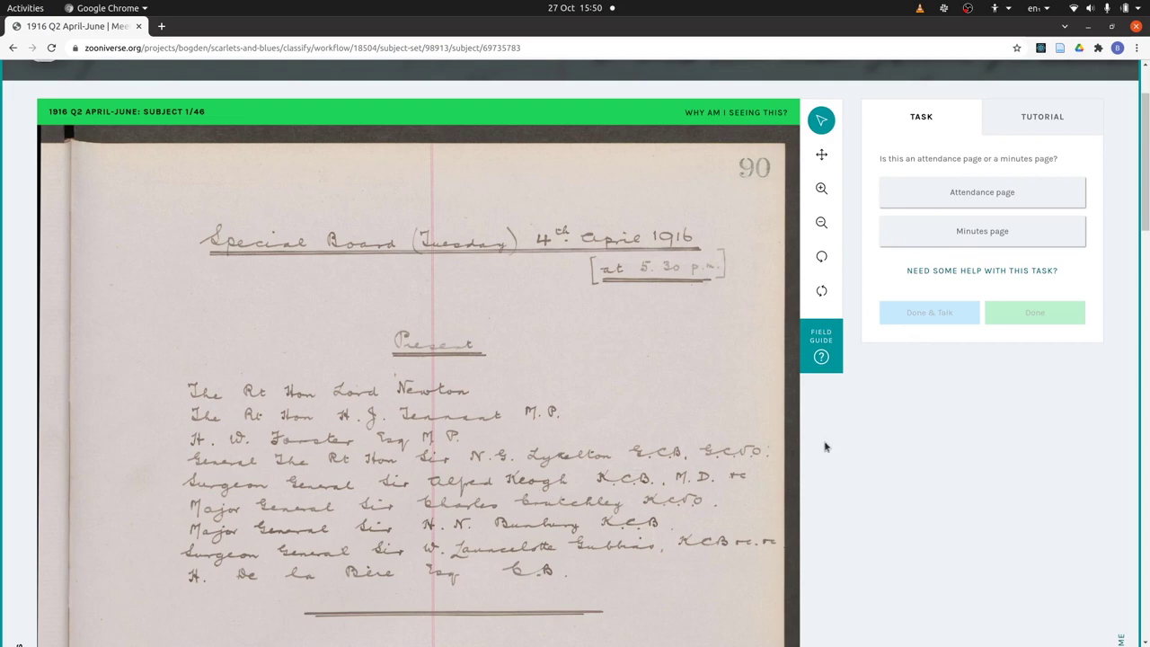
scroll(825, 447, down, 10)
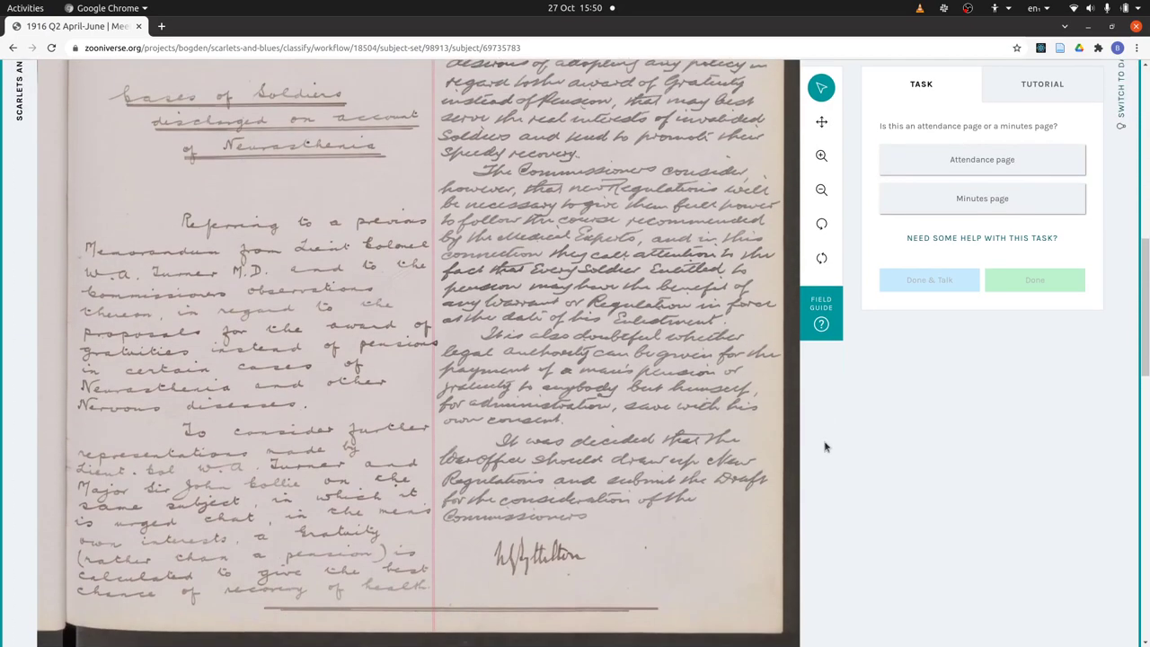
scroll(825, 446, up, 1)
scroll(825, 446, down, 2)
scroll(825, 447, up, 2)
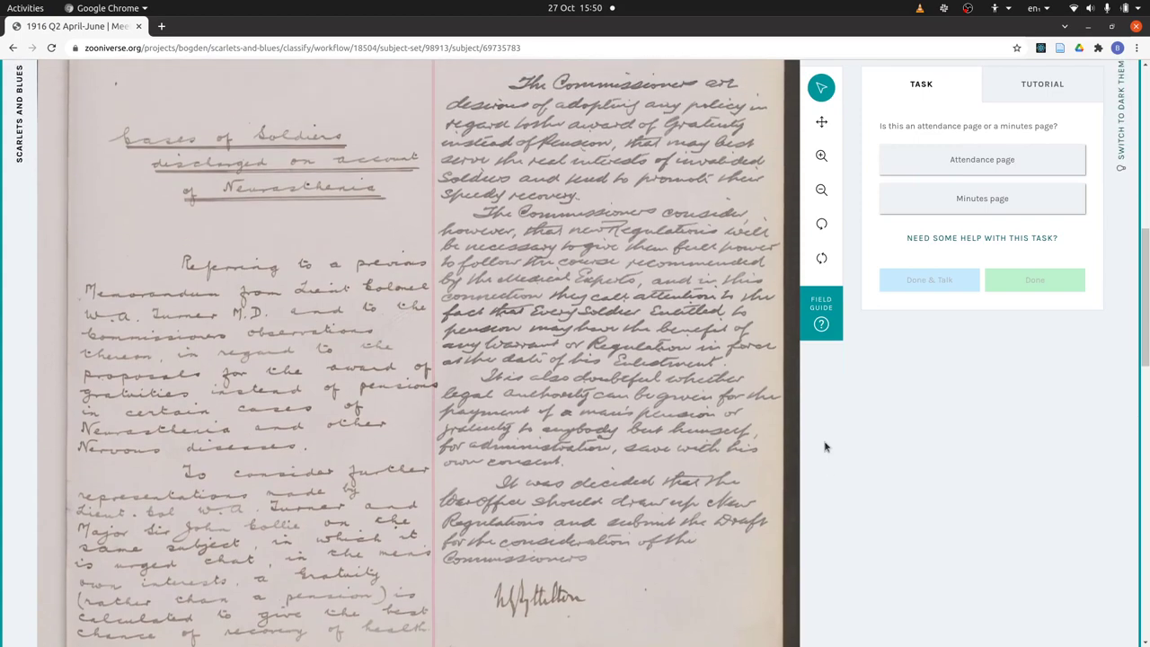
scroll(825, 446, up, 5)
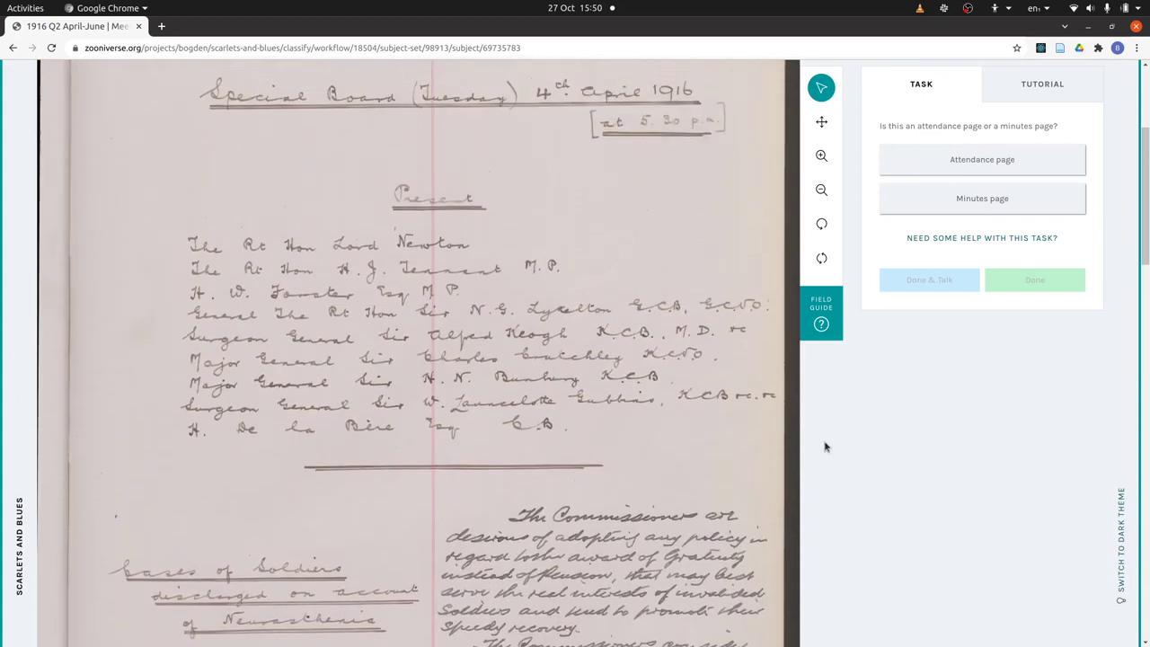
scroll(825, 447, down, 6)
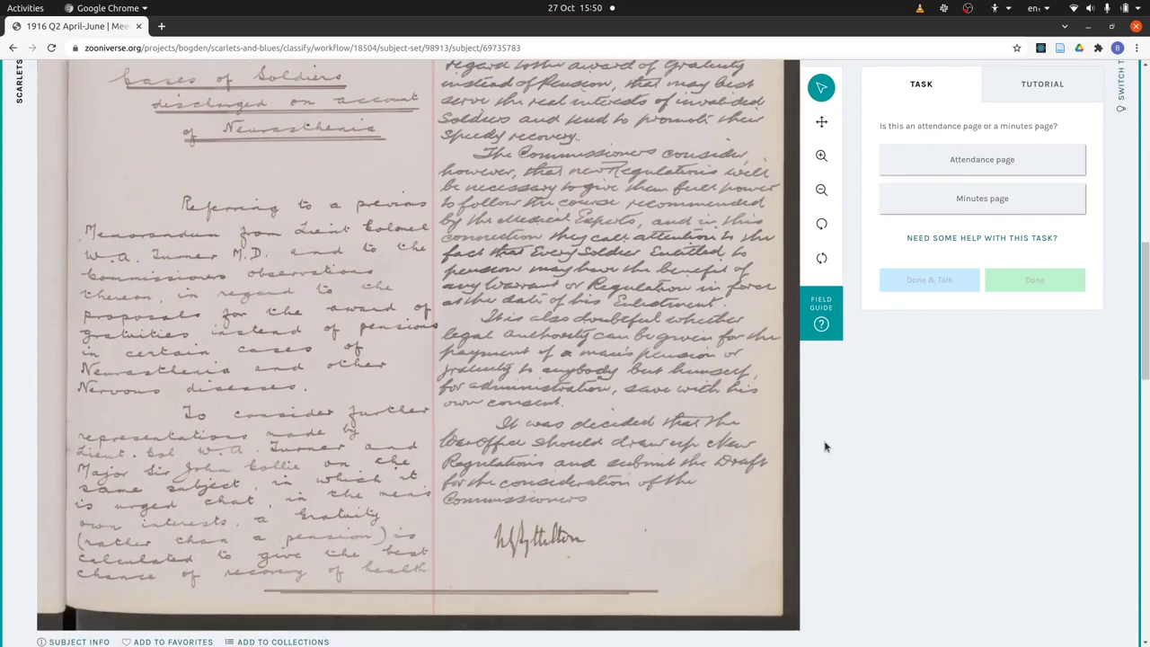
scroll(825, 446, up, 5)
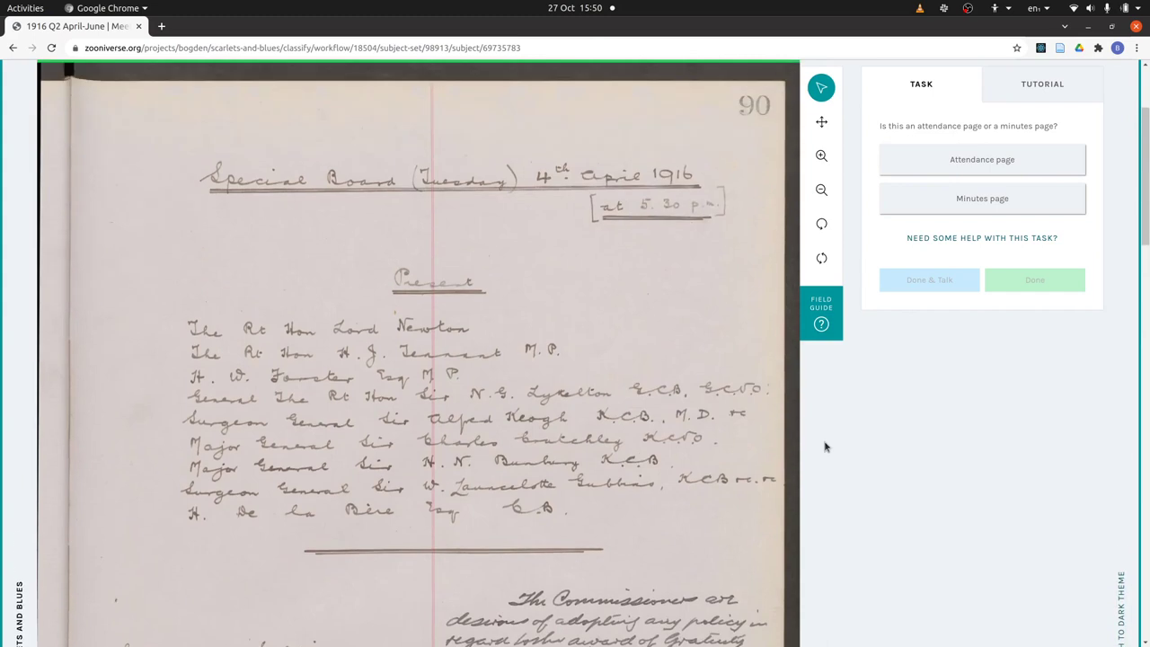
scroll(824, 447, down, 1)
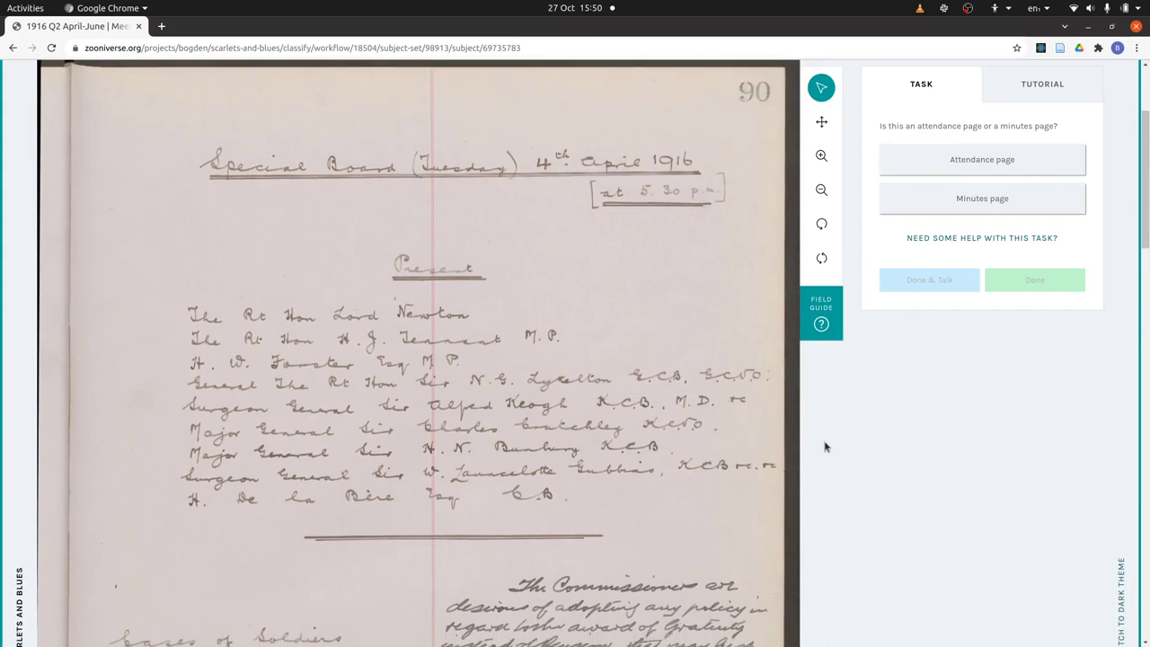
Step: Mark page 90 as an attendance page with The Right Honourable Lord Newton present, then continue
click(1030, 165)
click(1021, 282)
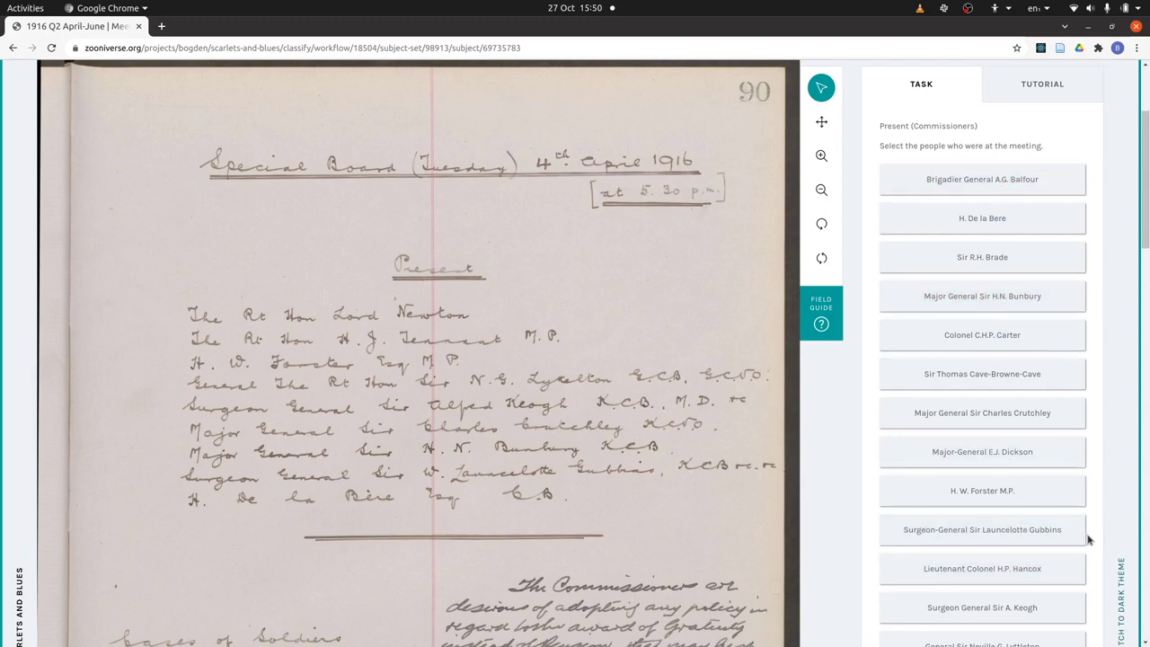
scroll(1087, 539, down, 5)
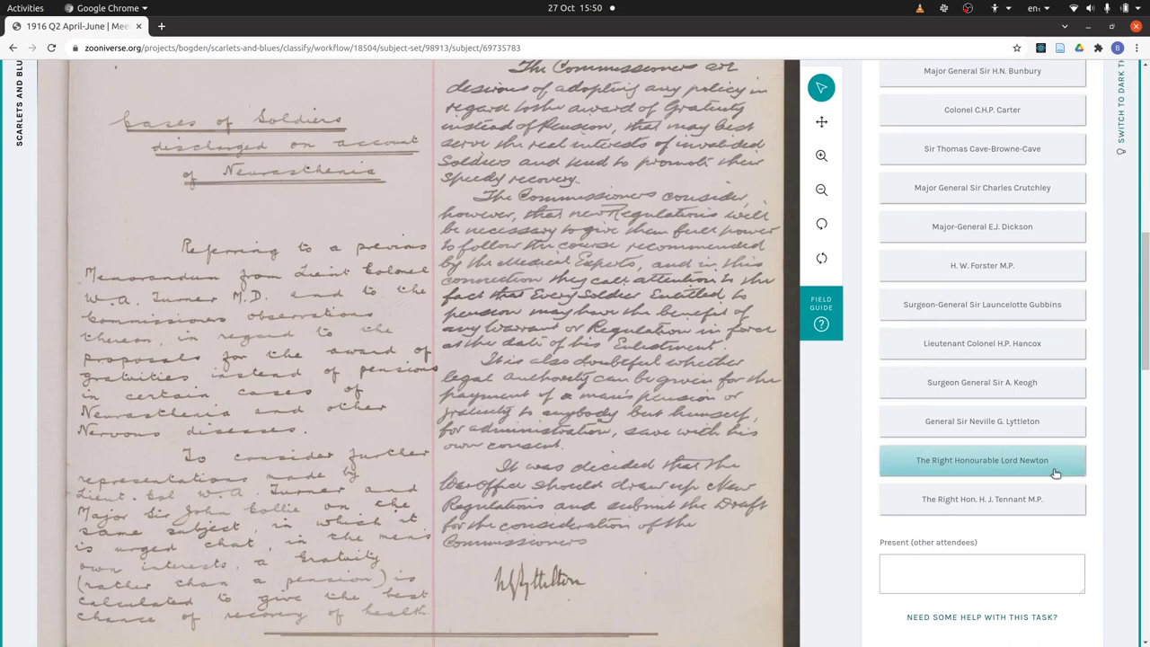
triple_click(1098, 404)
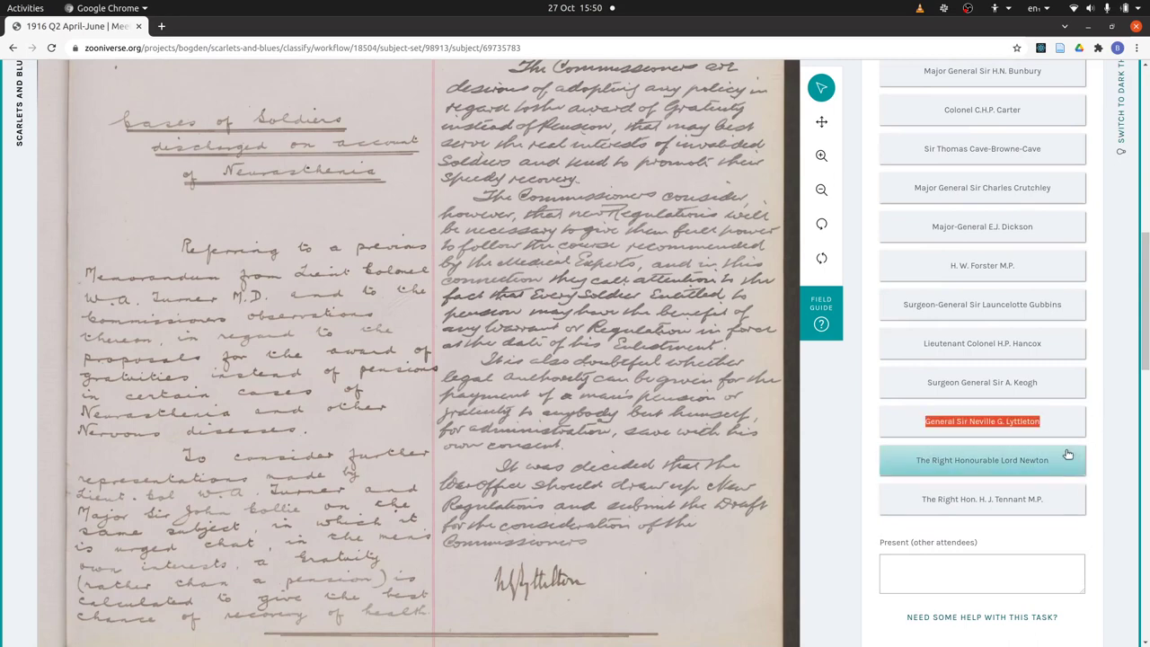
right_click(1098, 368)
click(1101, 320)
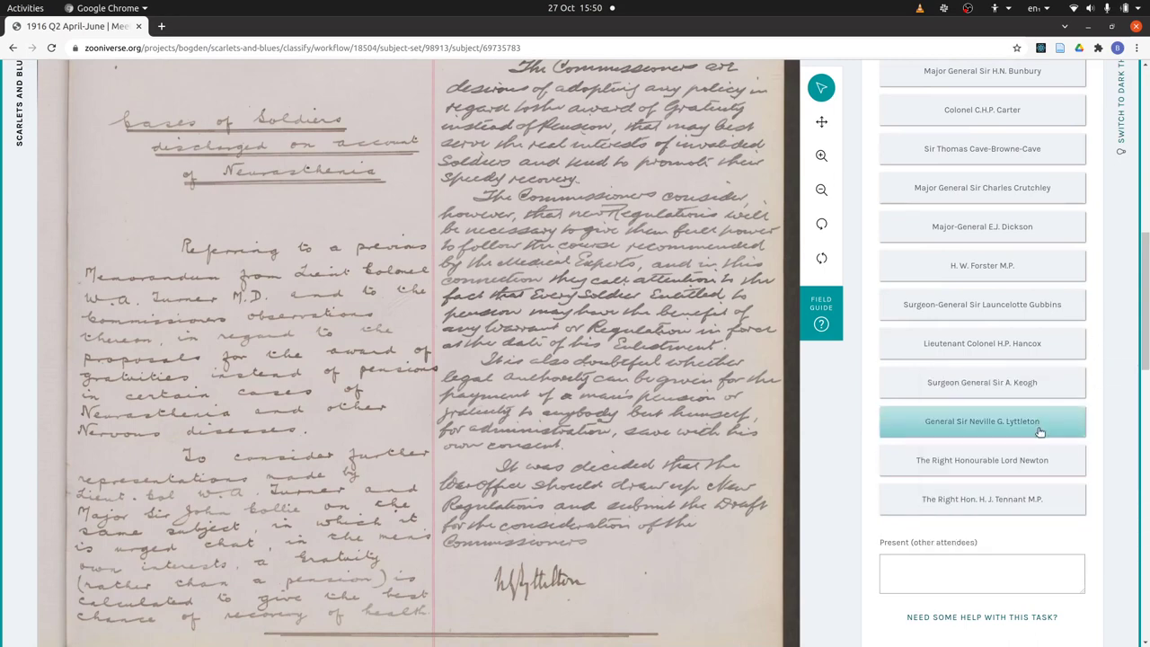
click(1047, 462)
scroll(1104, 389, up, 5)
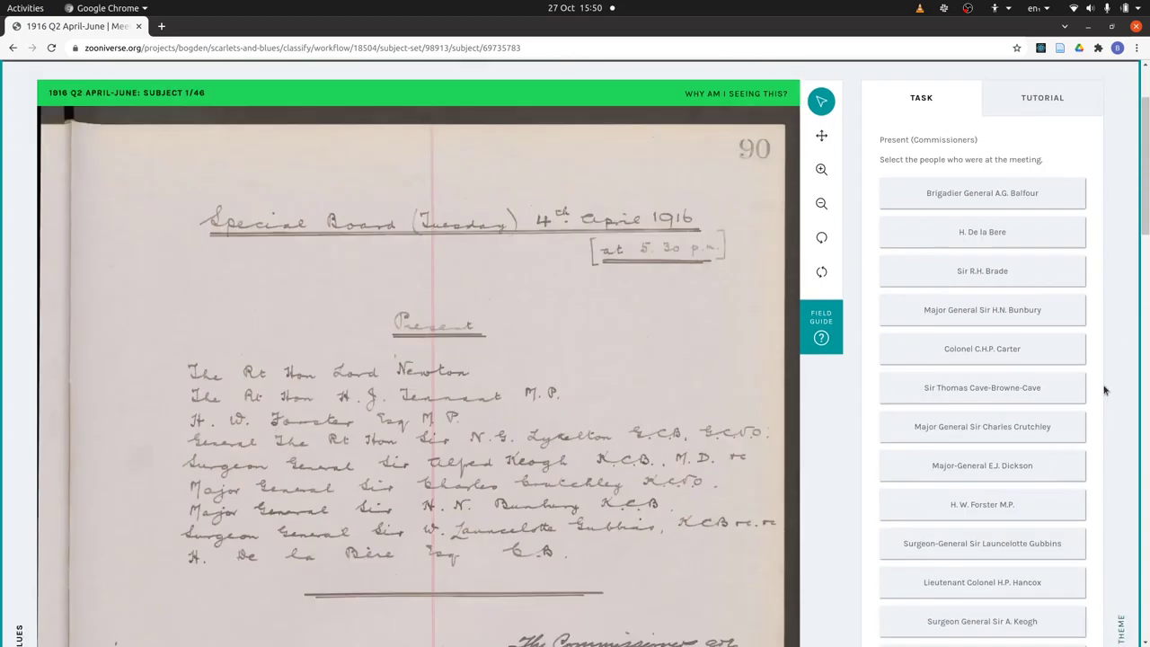
scroll(1104, 389, down, 9)
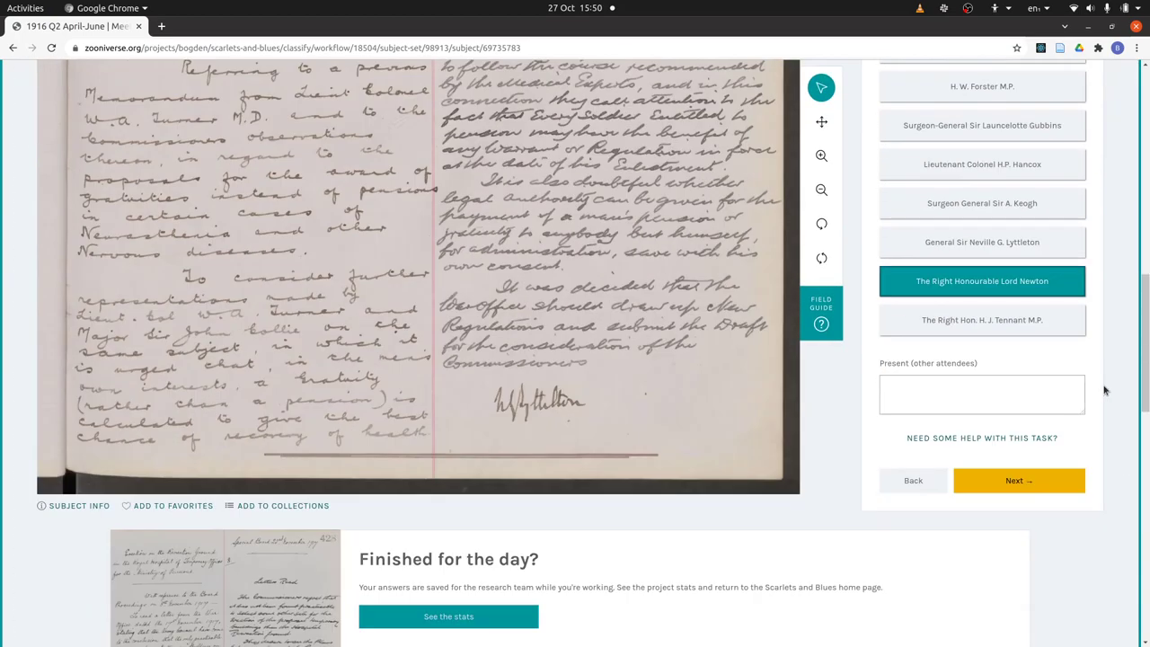
click(1040, 484)
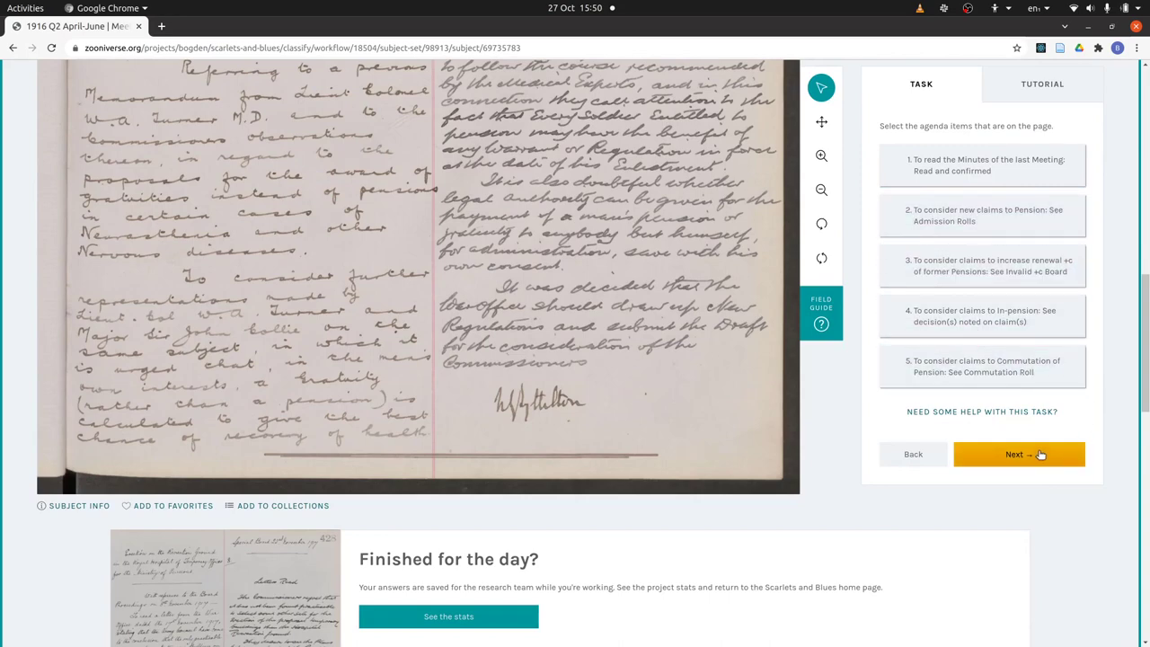
Step: Skip the standard agenda items and answer Yes to having special agenda items
click(1040, 454)
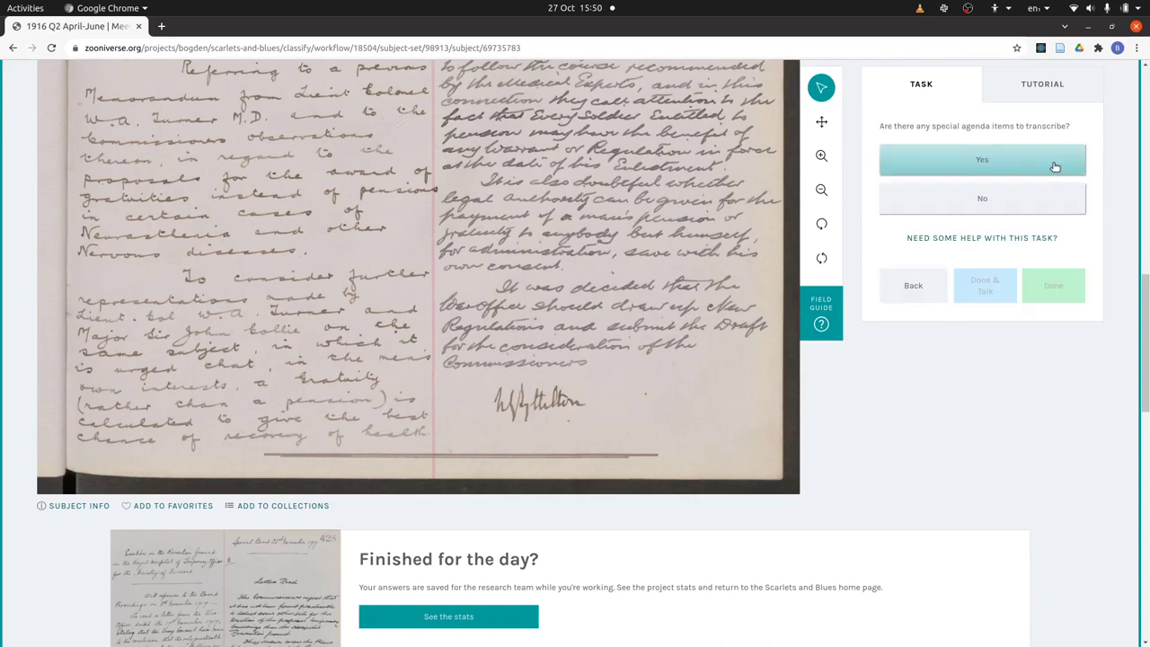
click(1053, 163)
click(1058, 277)
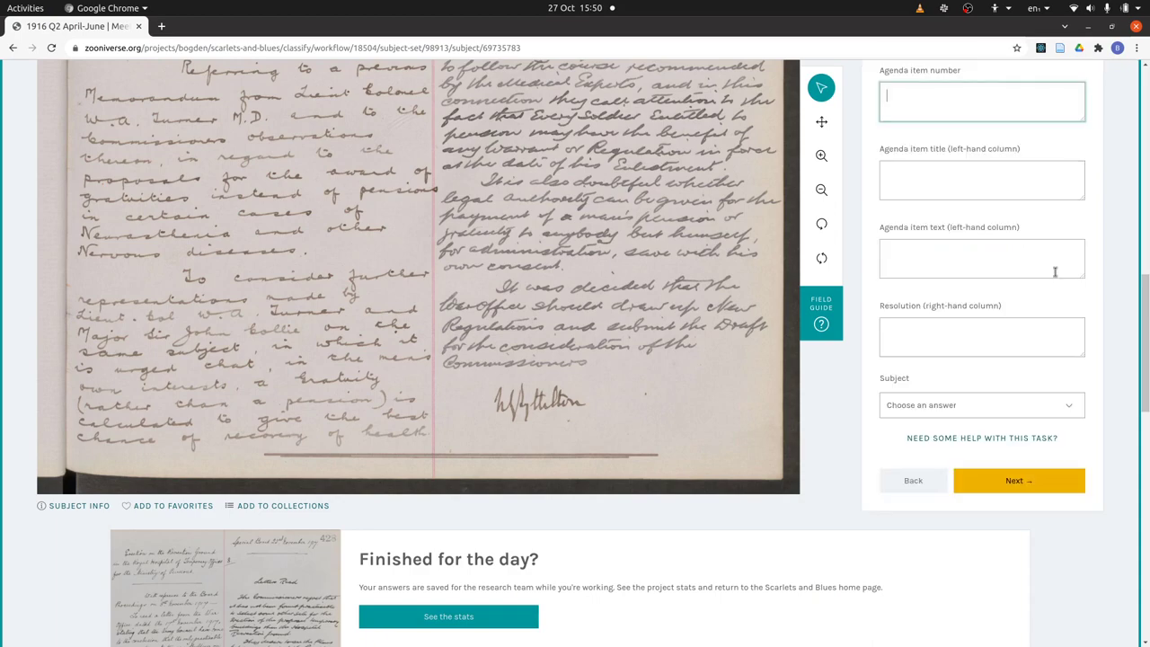
Step: Enter title 'Cases of ...' with '...' as text and resolution, leaving Subject unchosen
scroll(734, 255, down, 3)
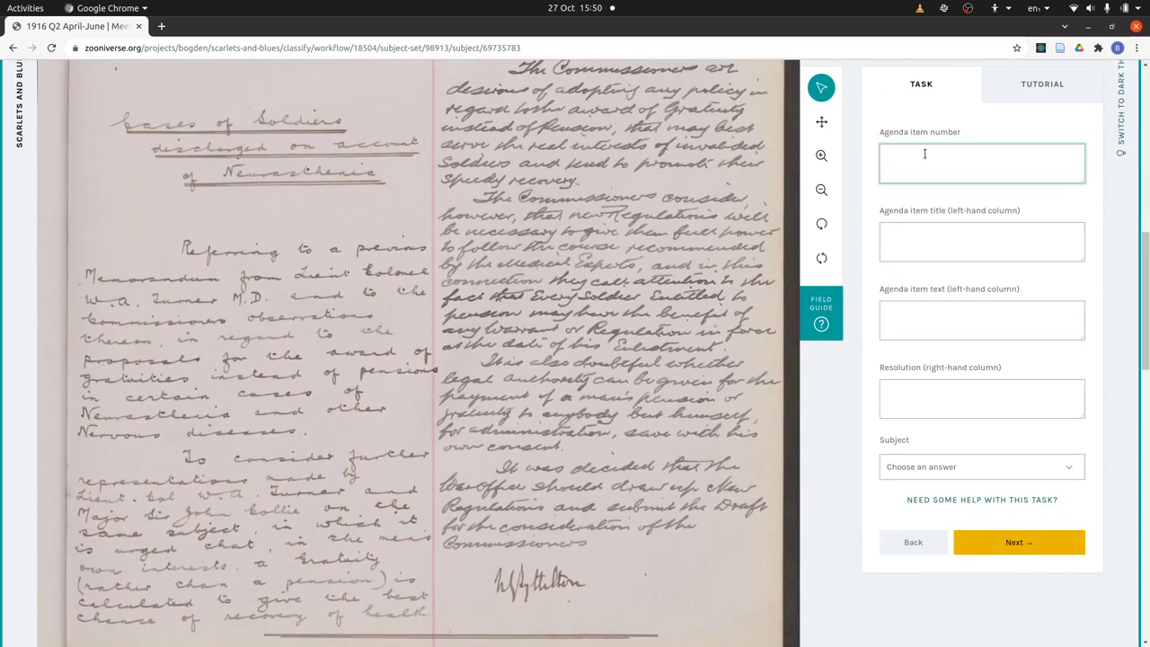
key(Tab)
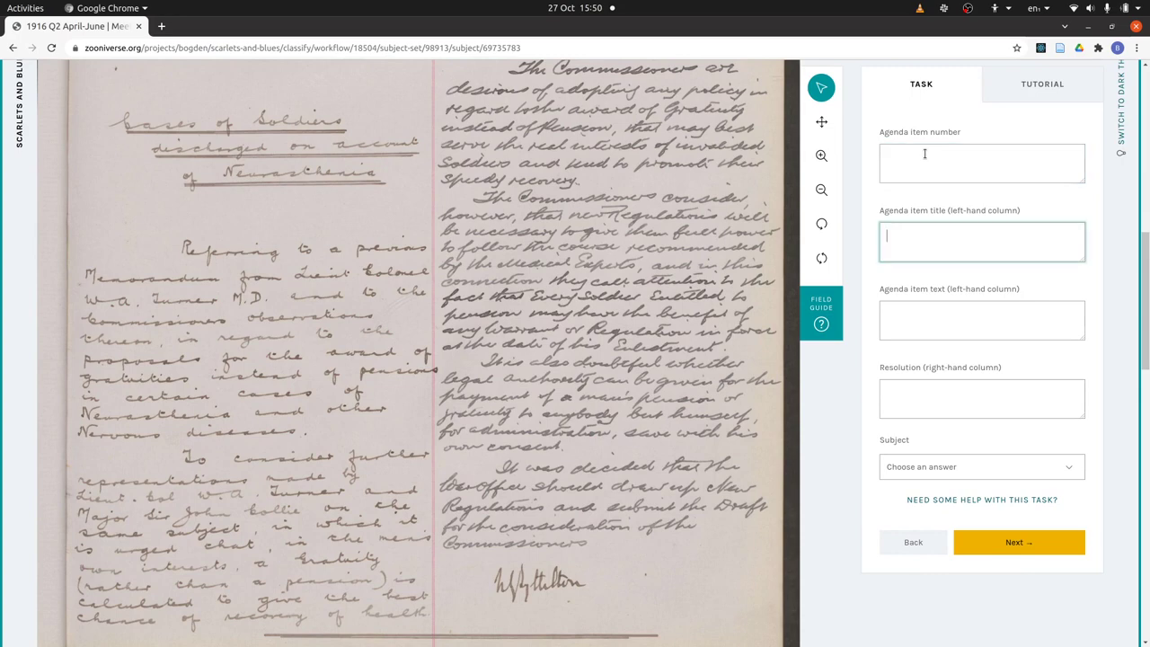
text(Cases of ...)
click(939, 323)
text(...)
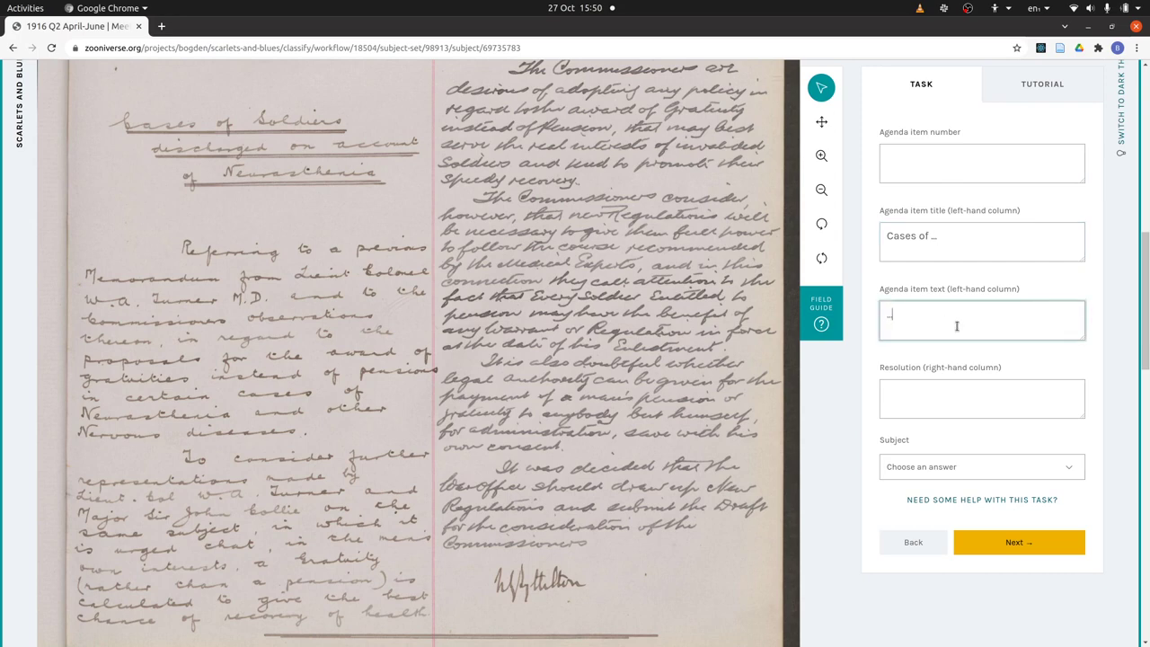
click(959, 397)
text(...)
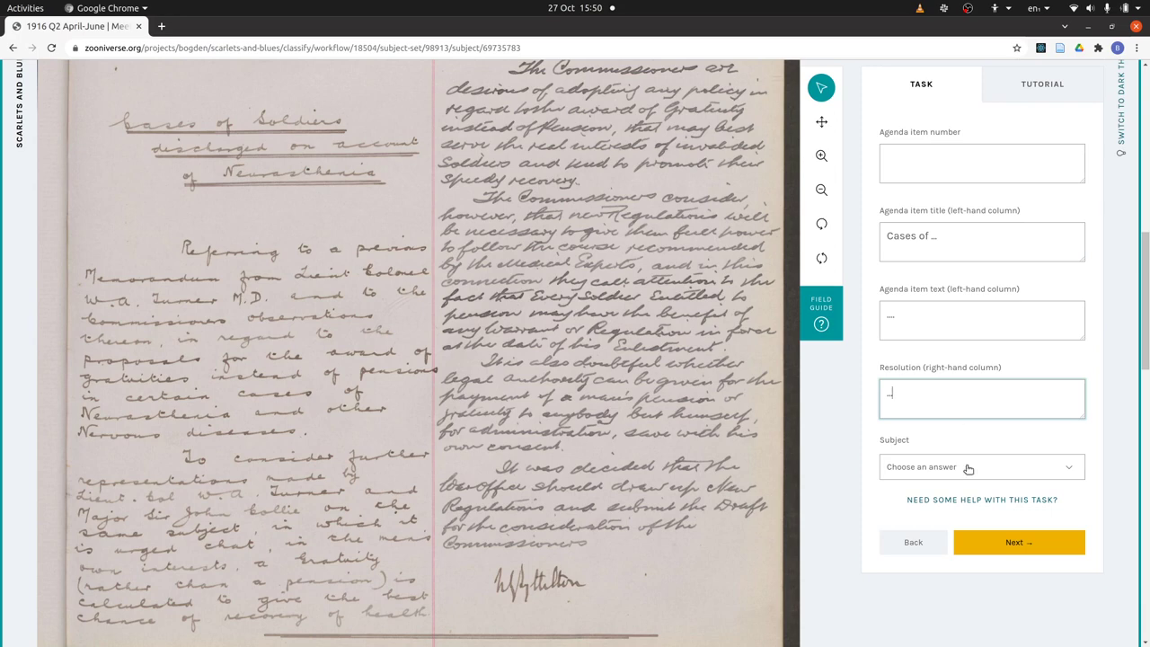
click(968, 469)
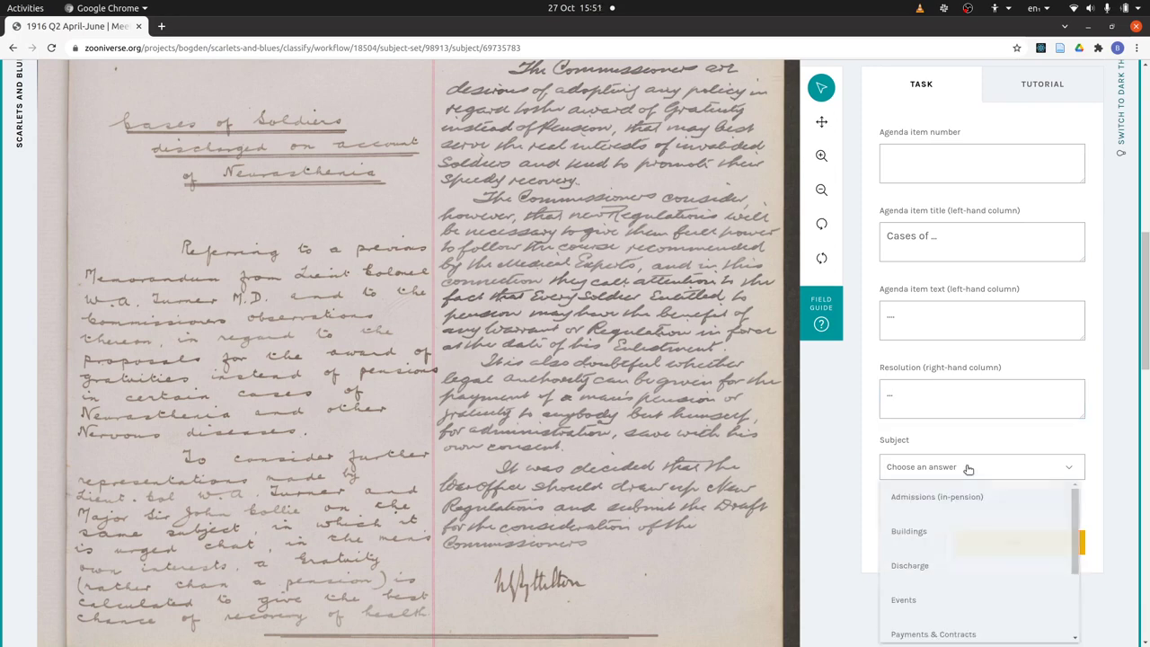
click(968, 468)
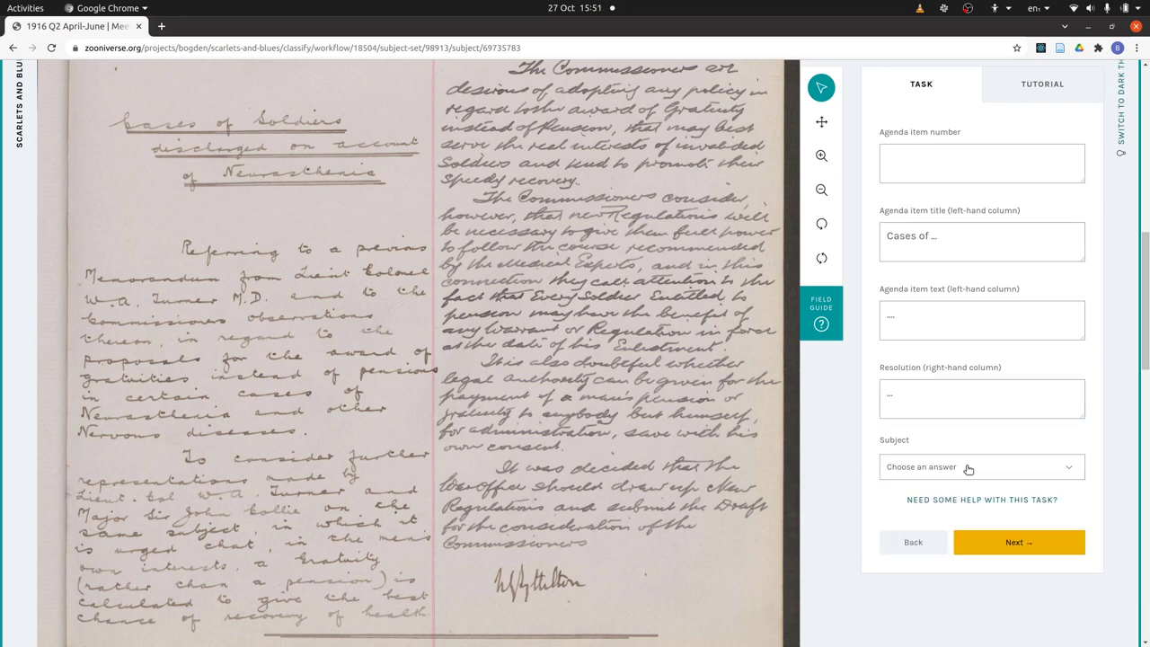